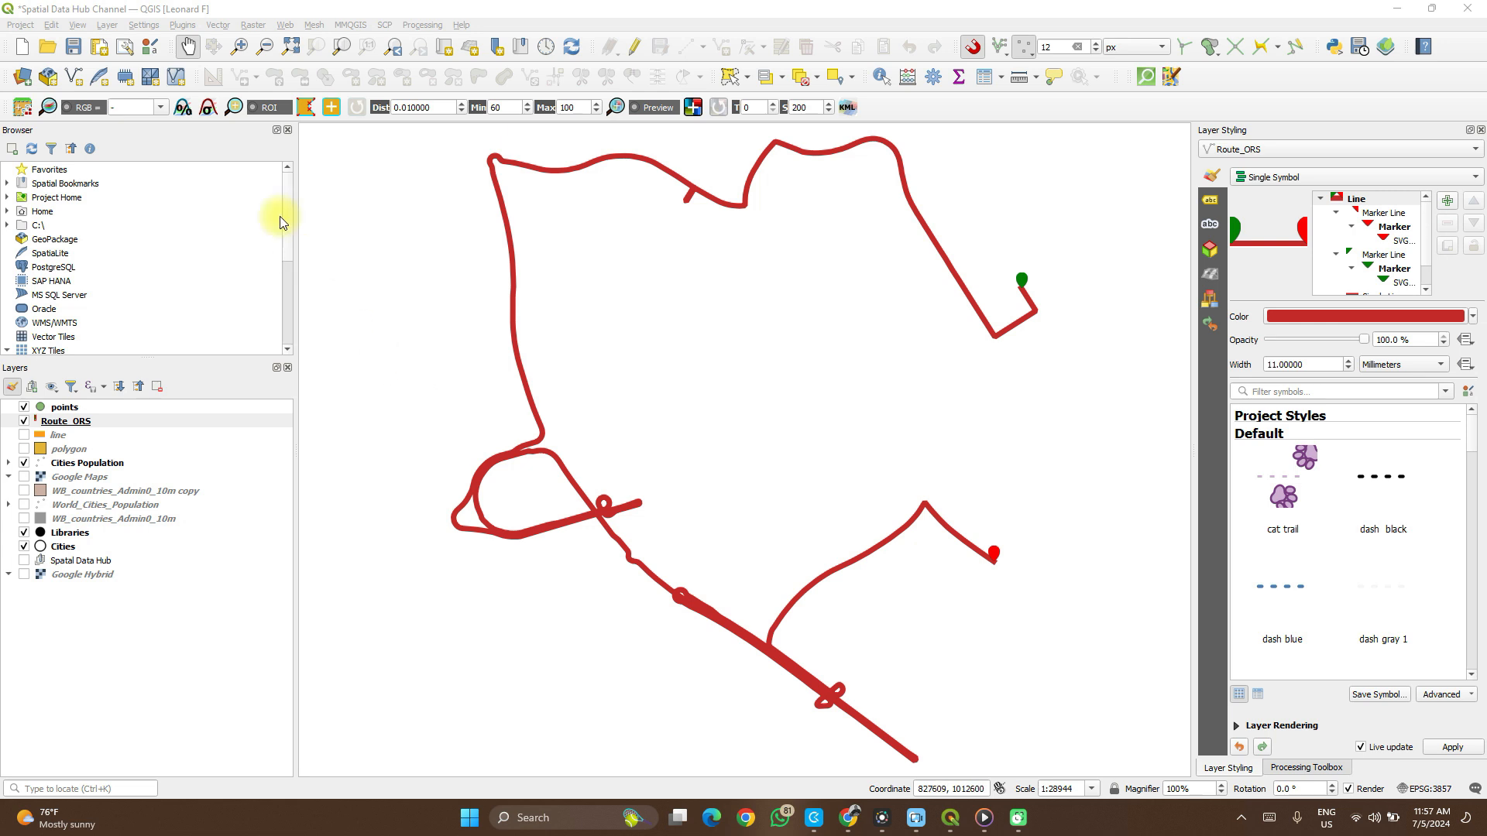
Start Create Grid with the Point grid type and calculate the grid extent from the Route_ORS layer.
{"action": "left_click", "coordinate": [254, 25]}
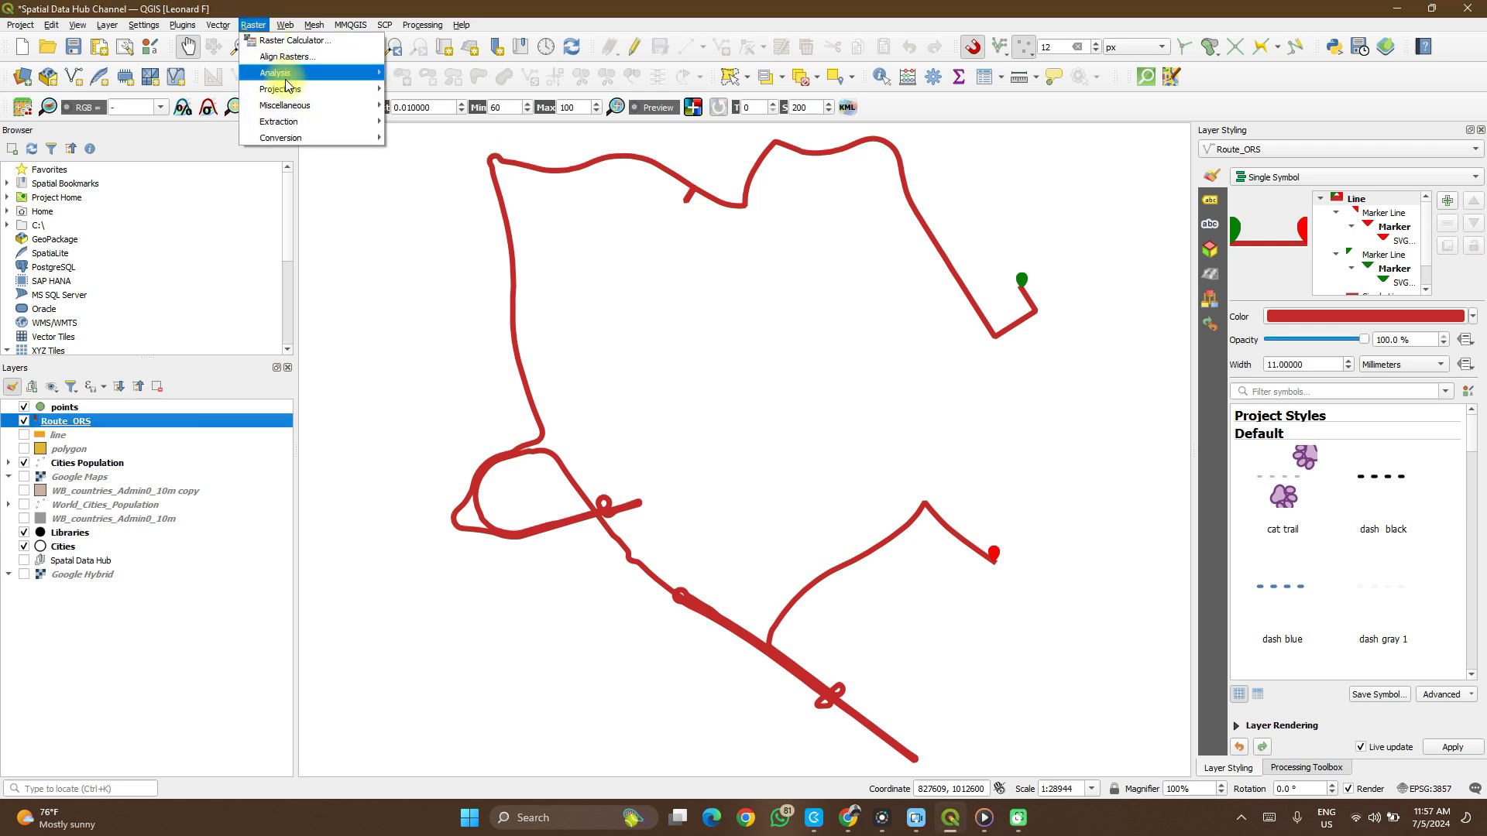
{"action": "mouse_move", "coordinate": [218, 24]}
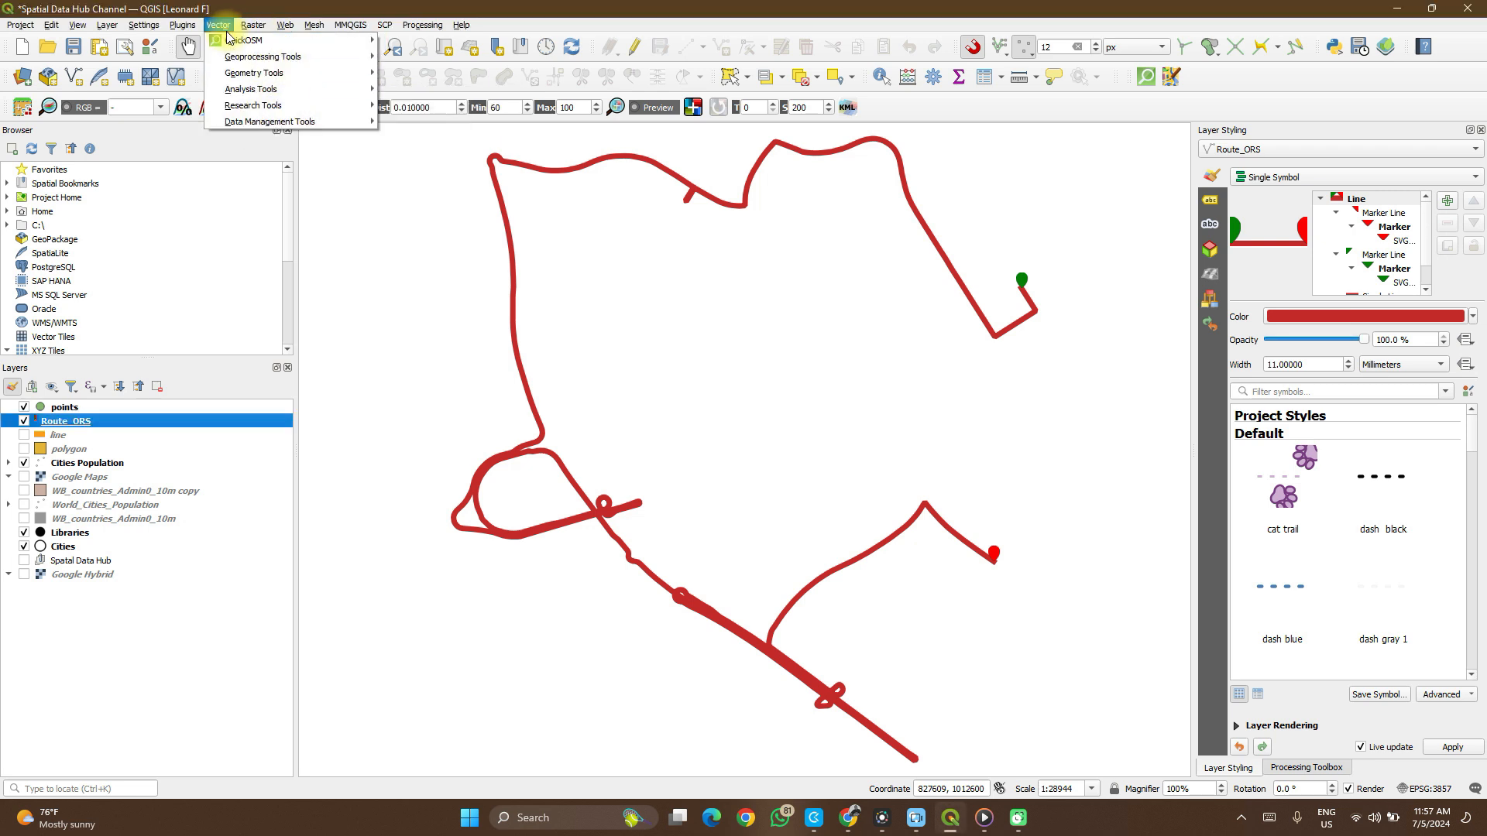
{"action": "mouse_move", "coordinate": [232, 105]}
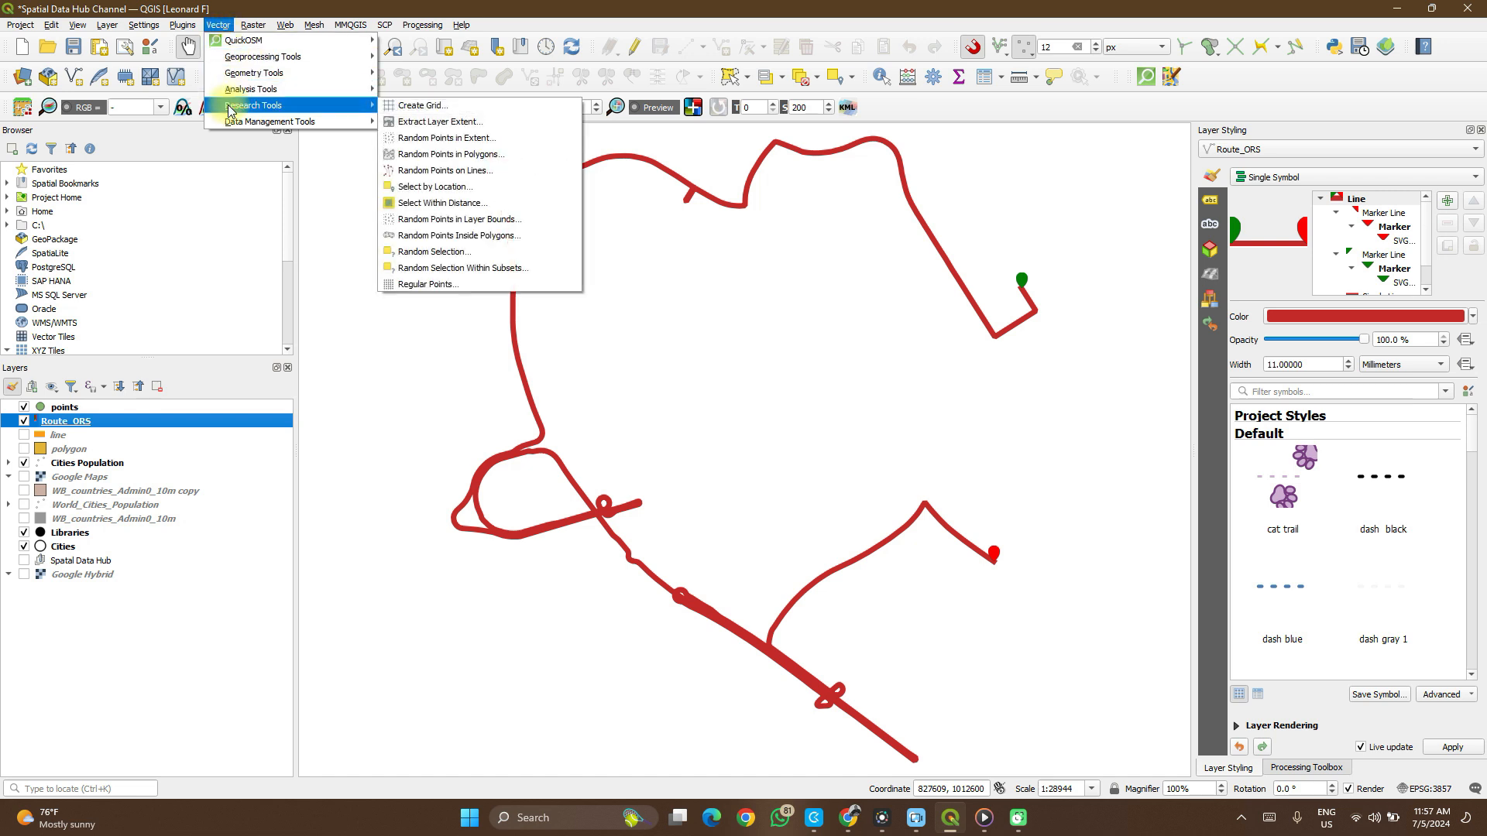
{"action": "left_click", "coordinate": [393, 109]}
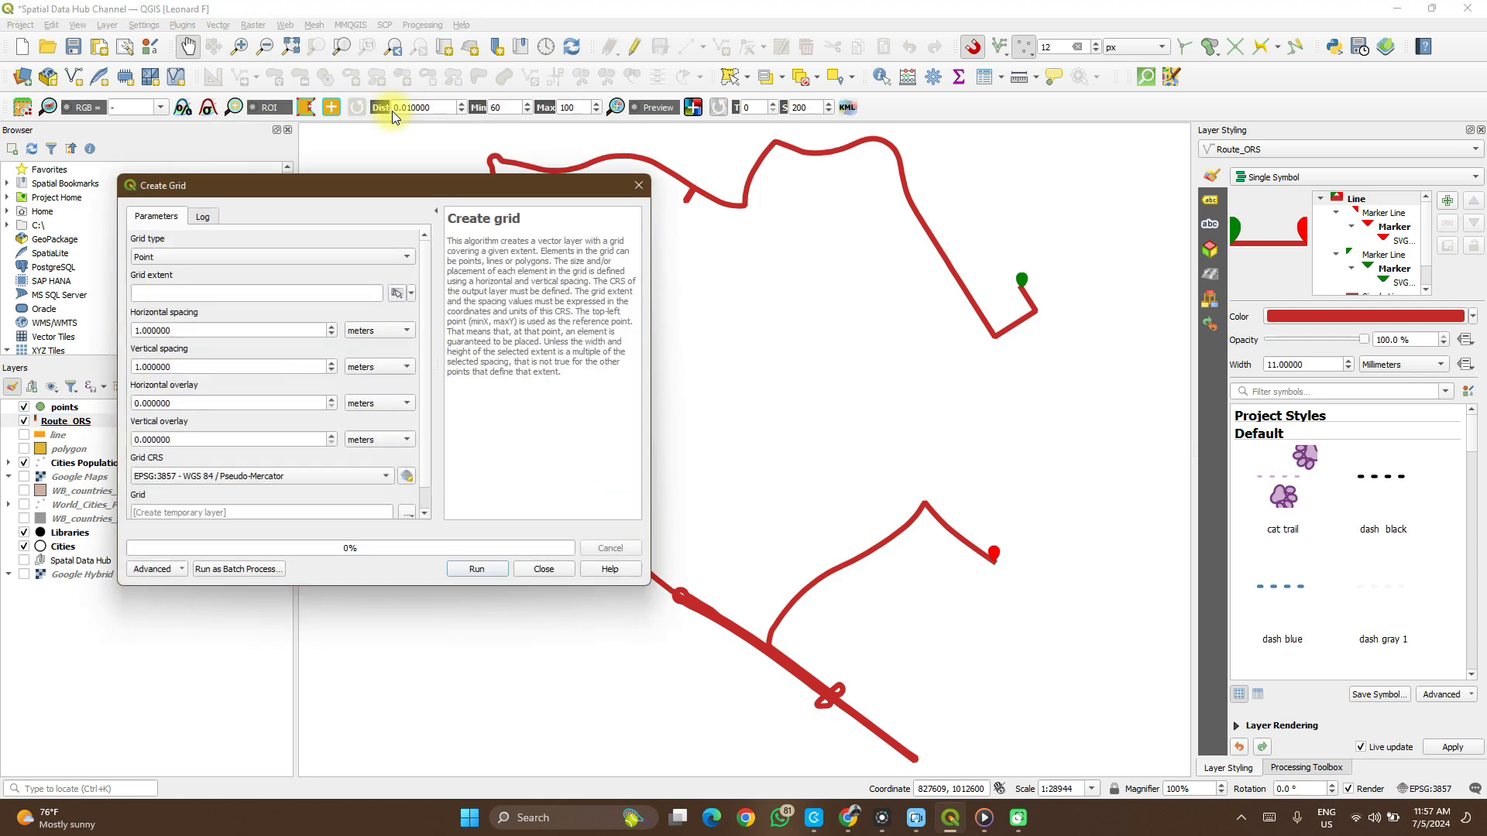
{"action": "left_click", "coordinate": [331, 259]}
{"action": "left_click", "coordinate": [331, 258]}
{"action": "left_click", "coordinate": [411, 298]}
{"action": "mouse_move", "coordinate": [422, 316]}
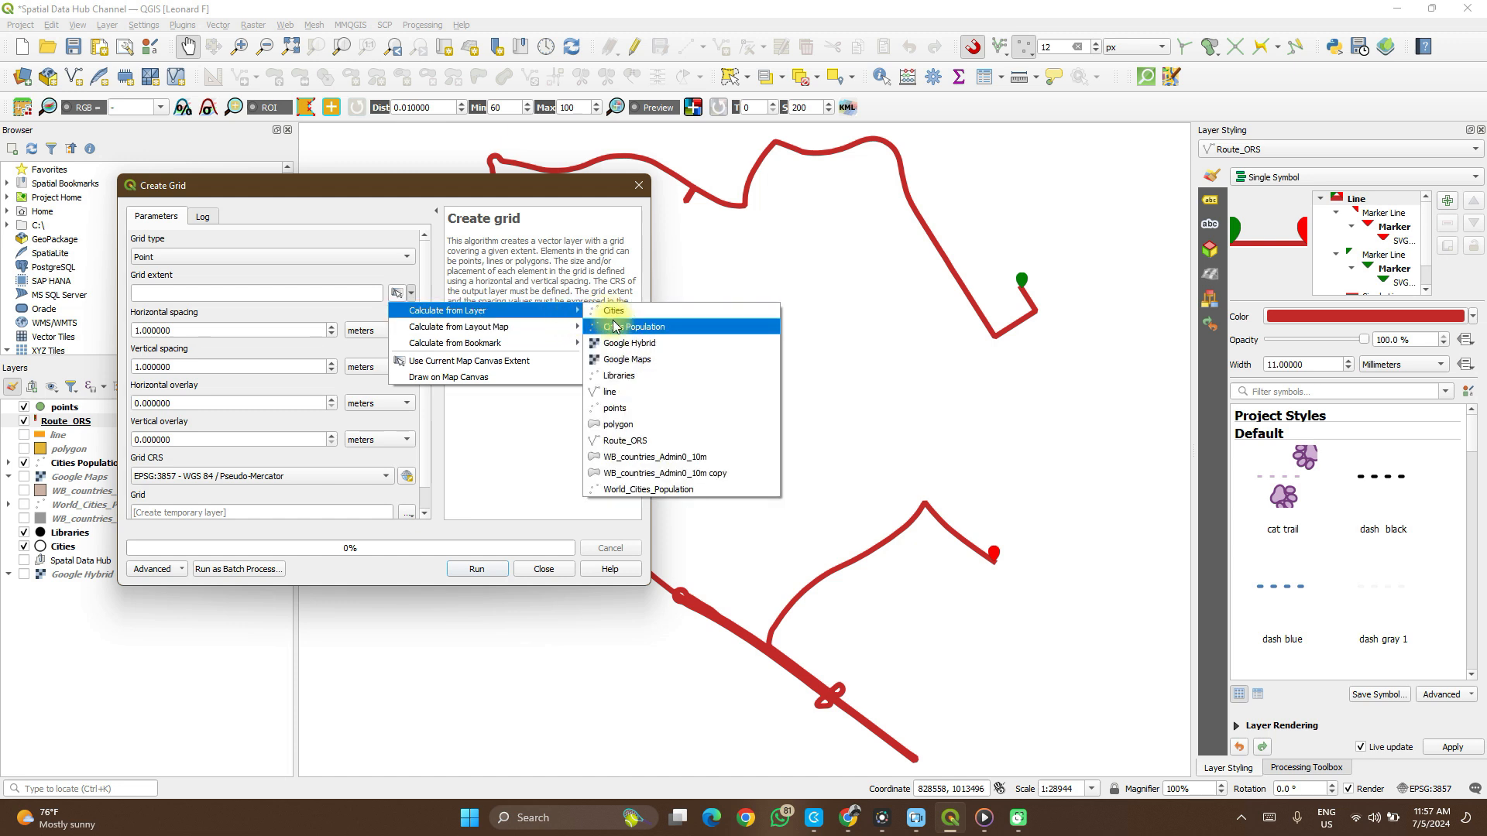
{"action": "left_click", "coordinate": [616, 441]}
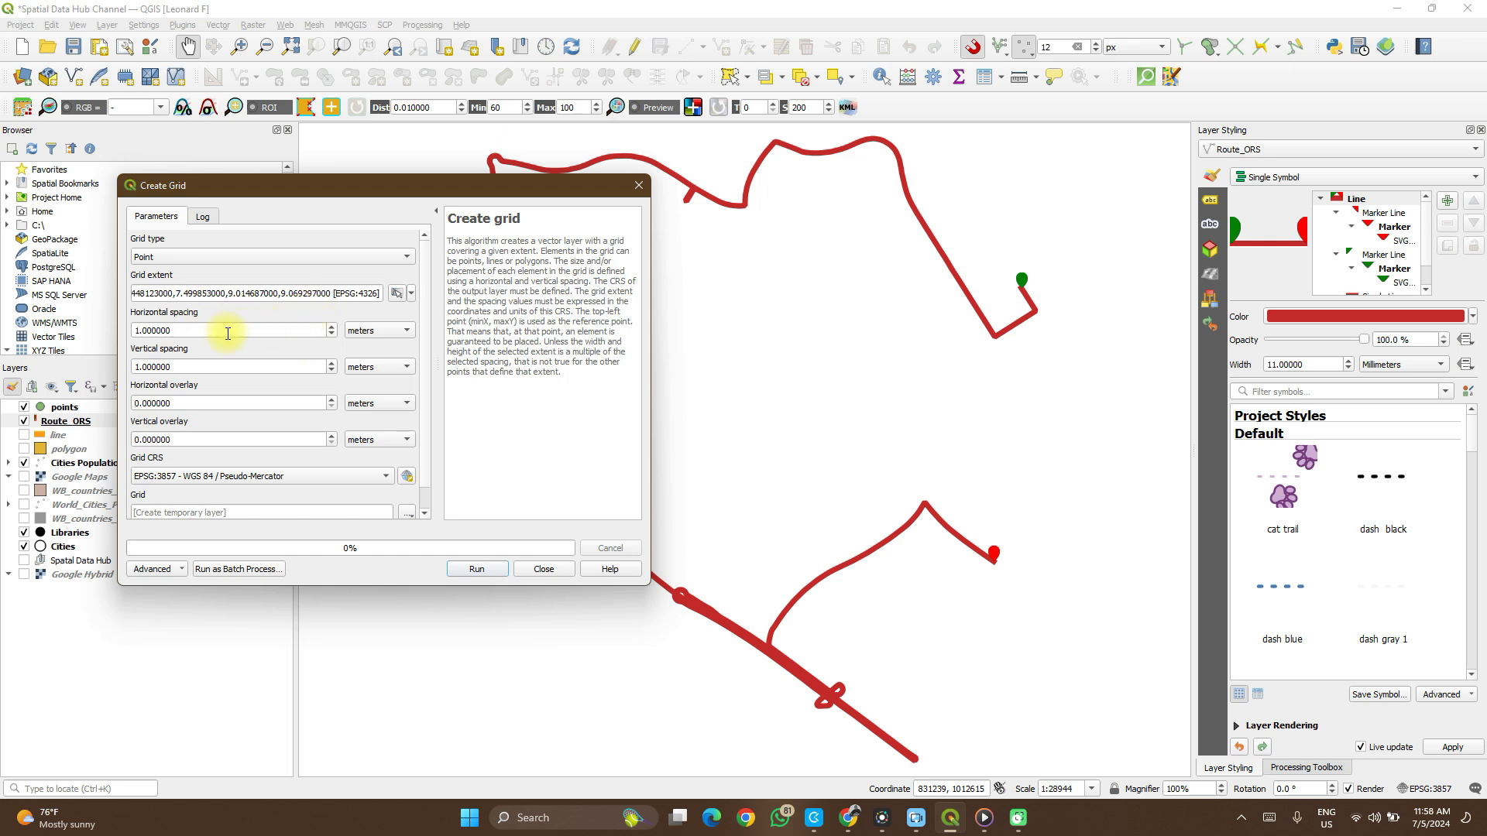
Set the grid's horizontal and vertical spacing to 200 meters each.
{"action": "left_click", "coordinate": [139, 335]}
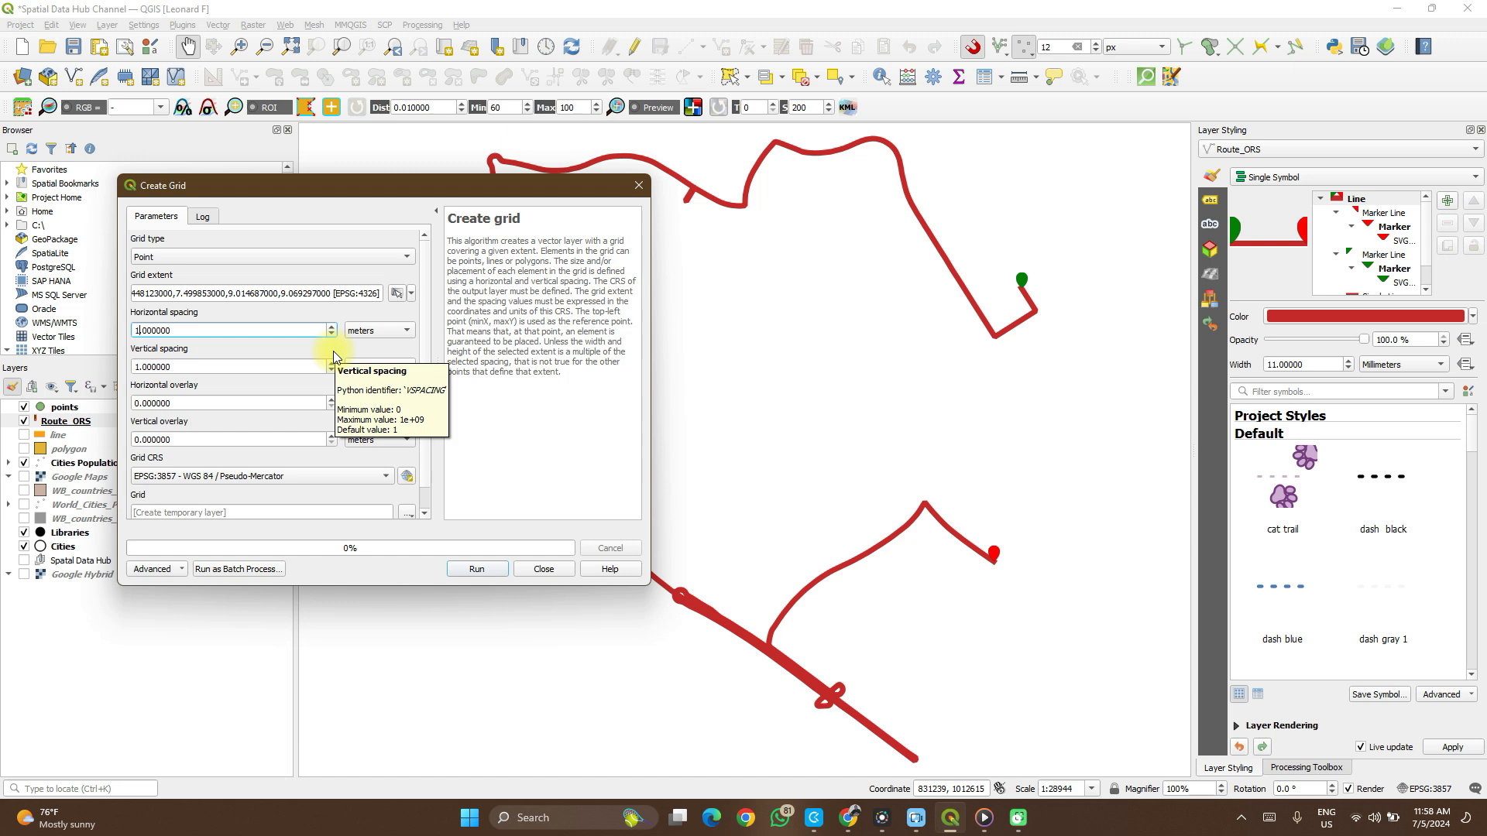
{"action": "key", "text": "BackSpace"}
{"action": "key", "text": "BackSpace"}
{"action": "type", "text": "200"}
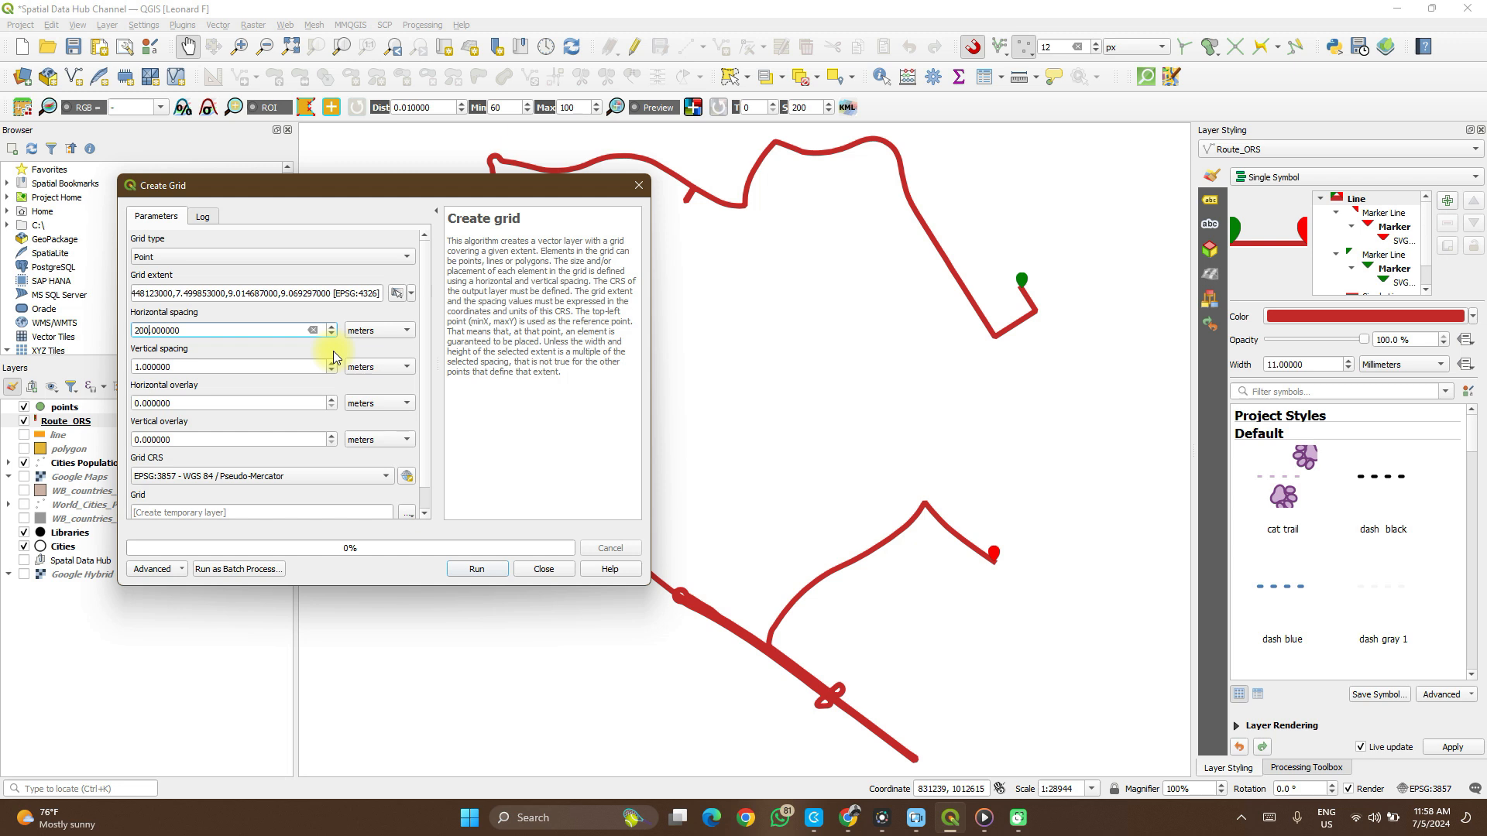
{"action": "left_click", "coordinate": [137, 367]}
{"action": "key", "text": "Delete"}
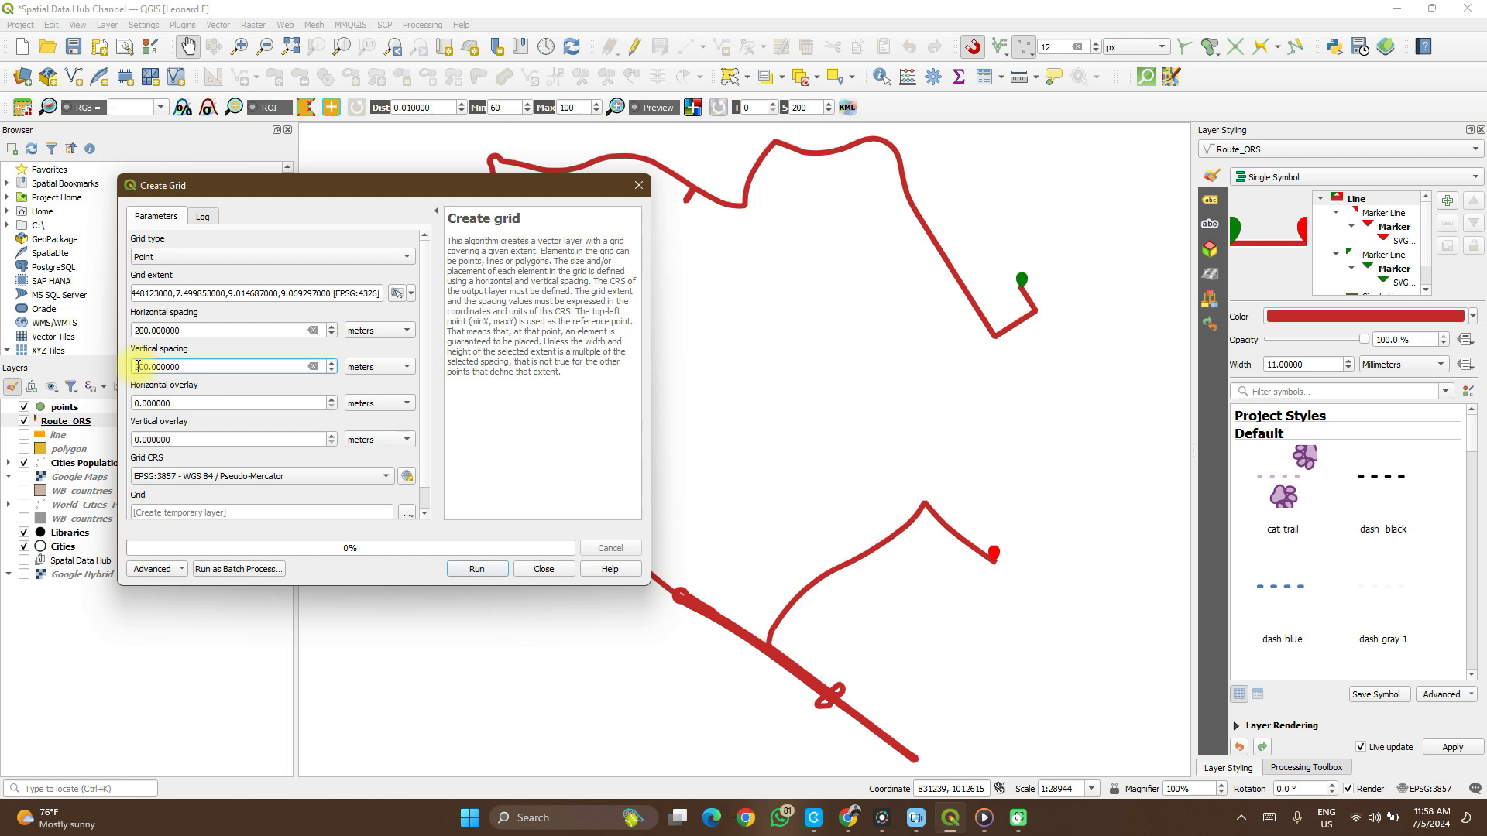
{"action": "left_click", "coordinate": [339, 340]}
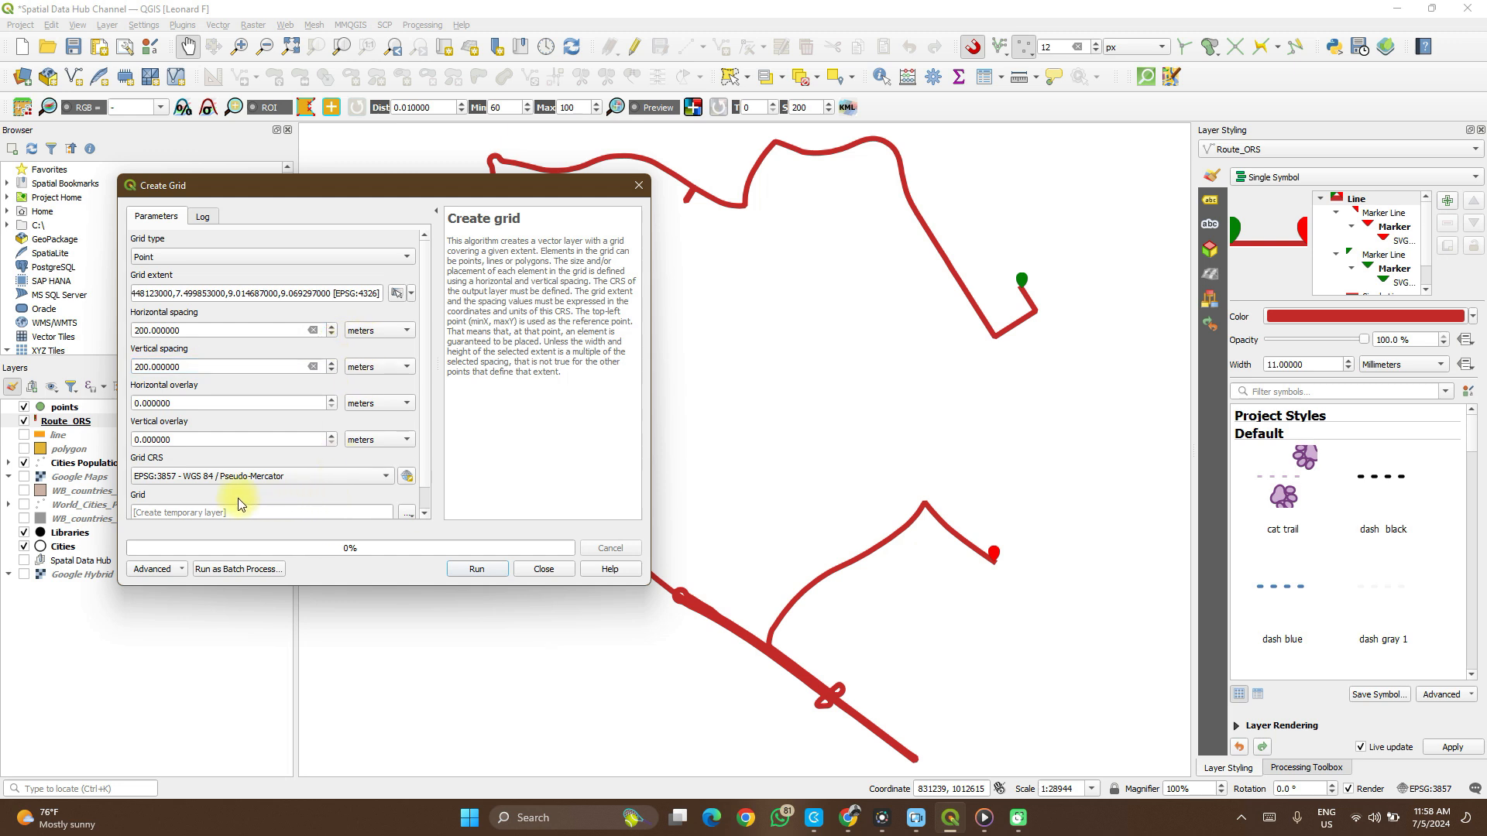
Try EPSG:4326 as the grid CRS, then choose the project CRS EPSG:3857 - WGS 84 / Pseudo-Mercator.
{"action": "left_click", "coordinate": [337, 482]}
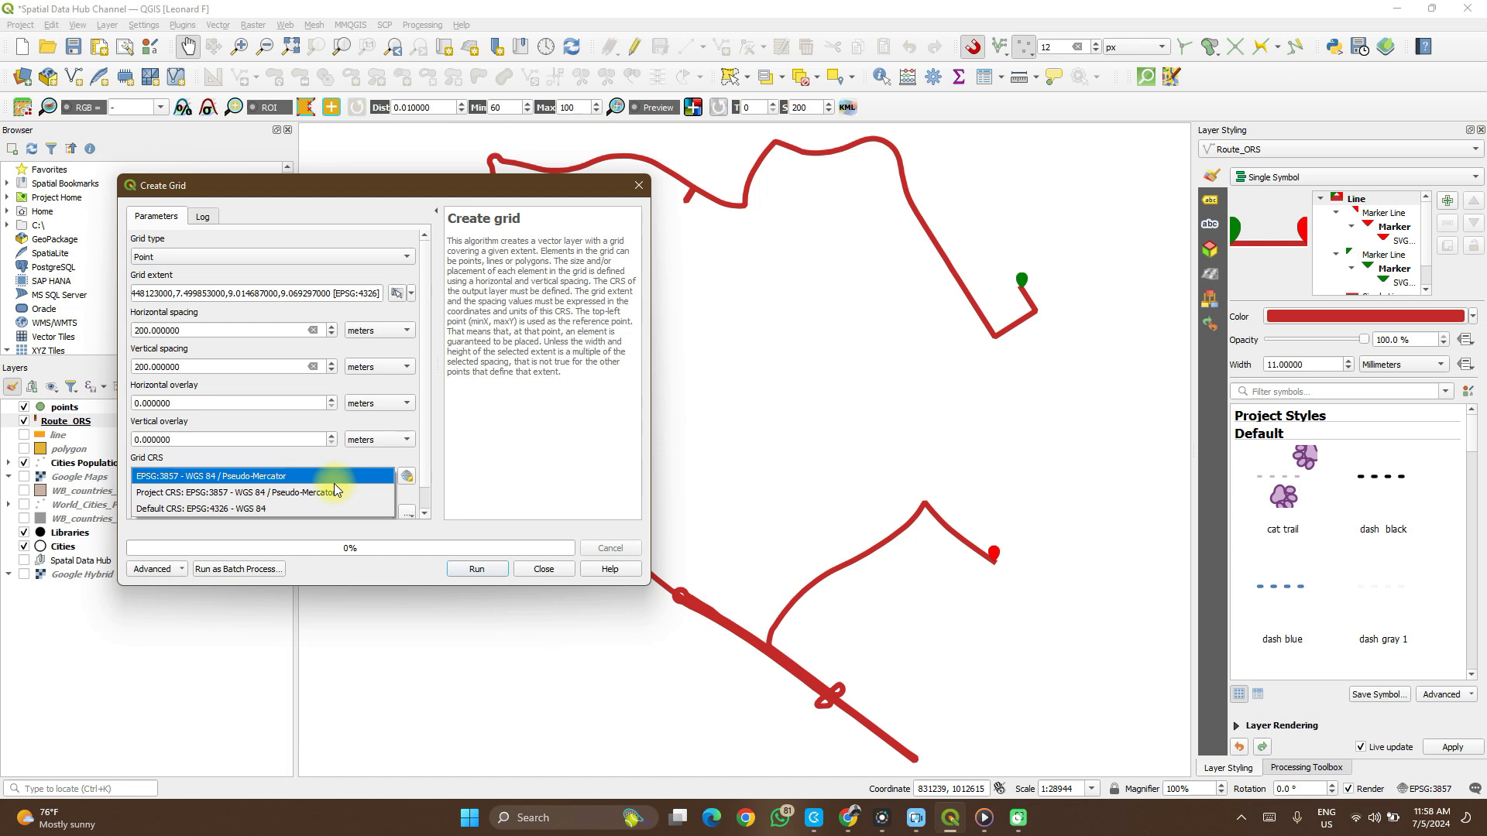
{"action": "left_click", "coordinate": [299, 505]}
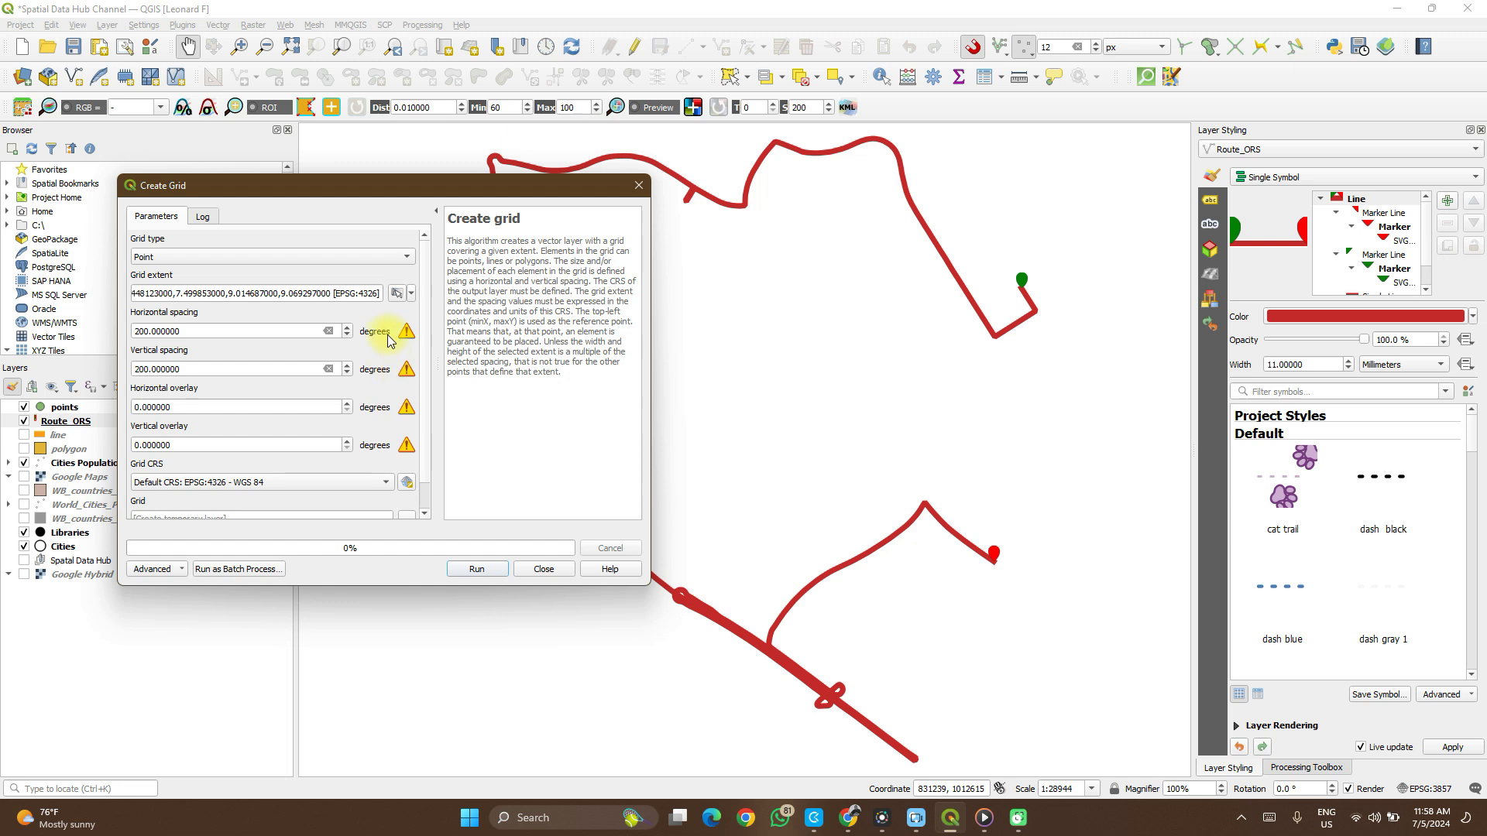
{"action": "left_click", "coordinate": [352, 482]}
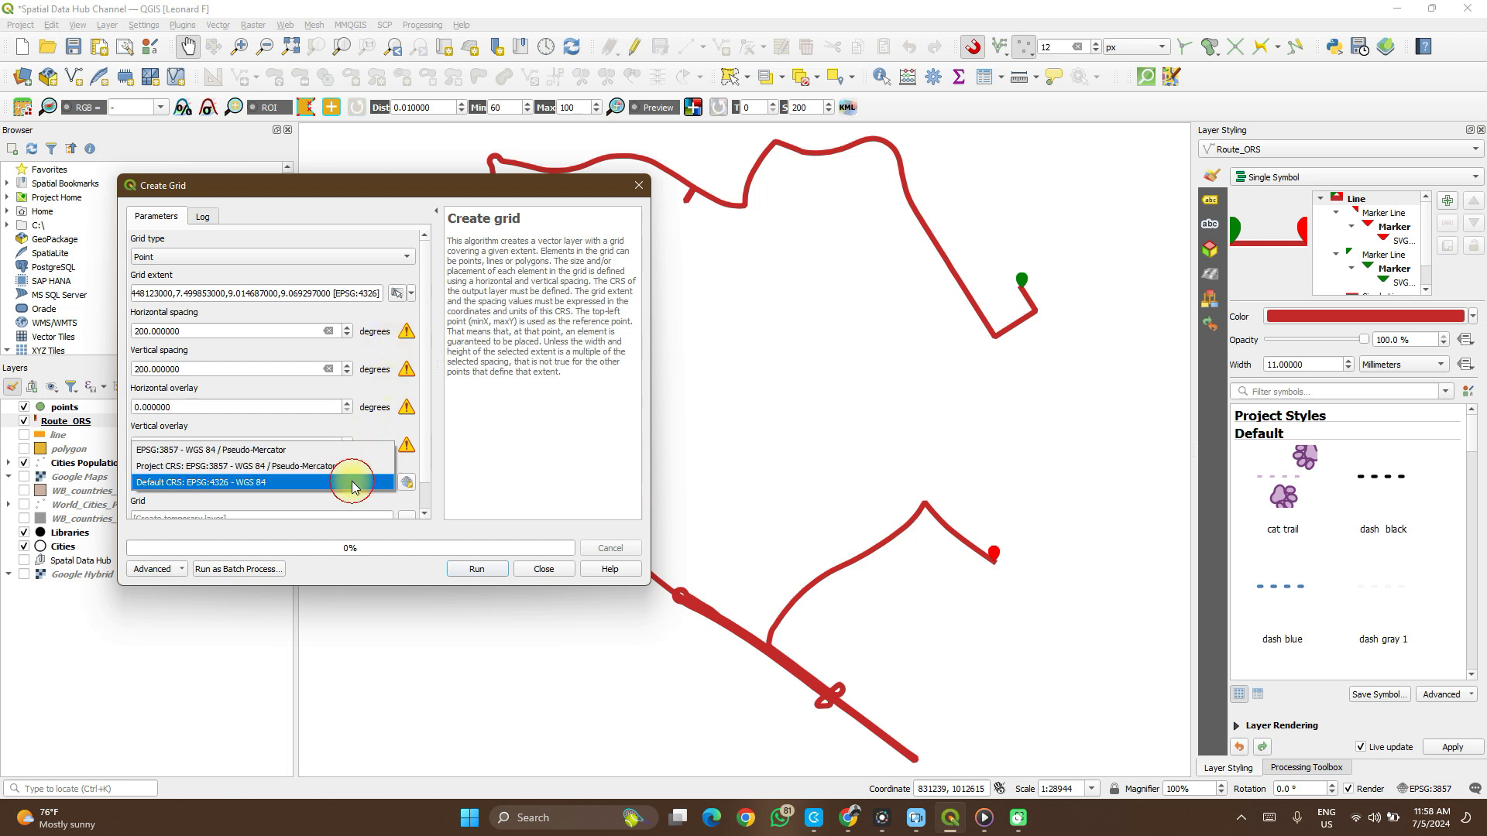
{"action": "left_click", "coordinate": [316, 471]}
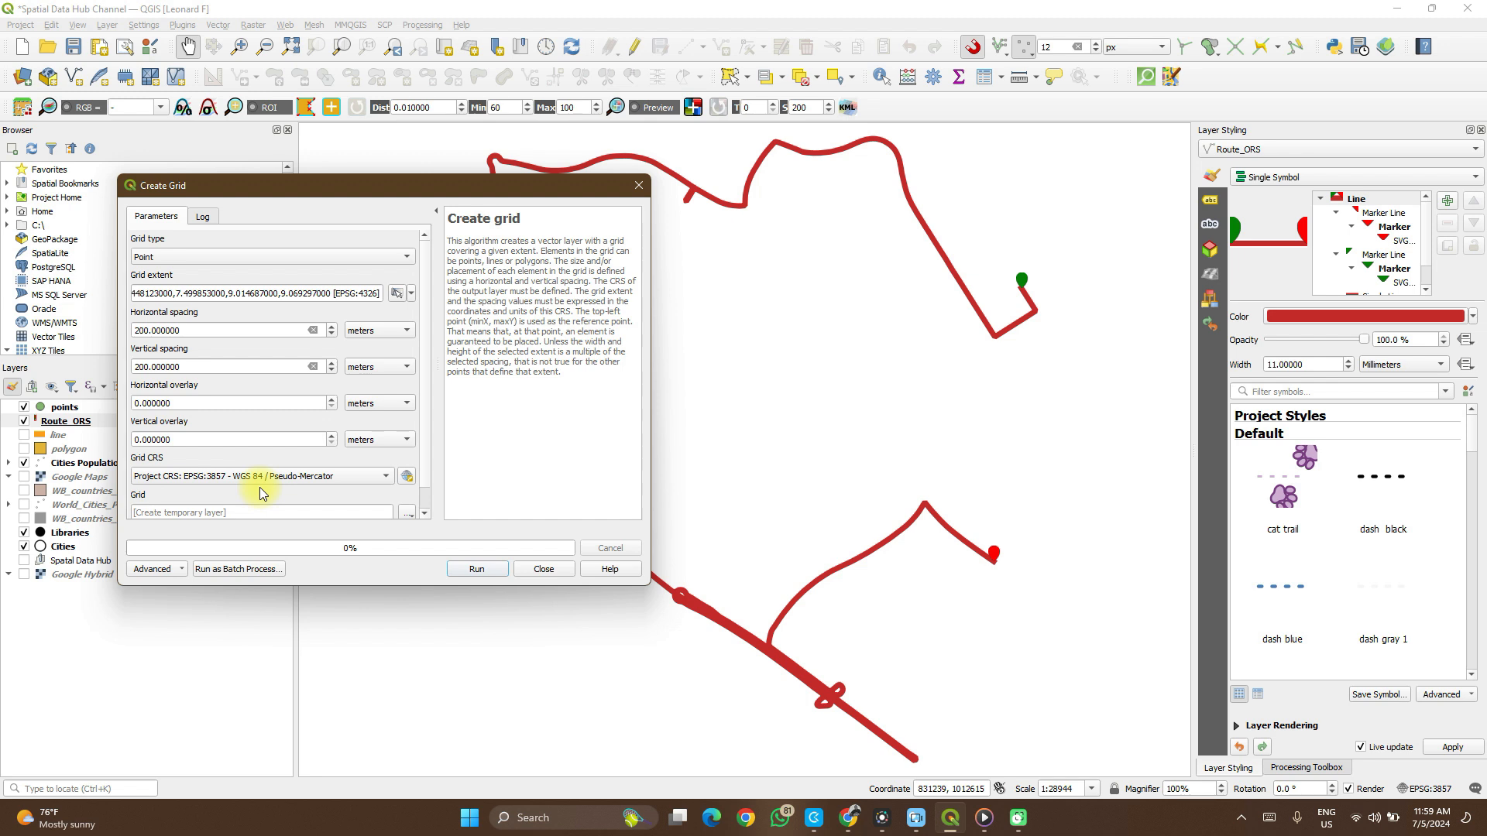
Generate the point grid as a temporary layer and close the Create Grid dialog.
{"action": "scroll", "coordinate": [259, 486], "scroll_direction": "down", "scroll_amount": 1}
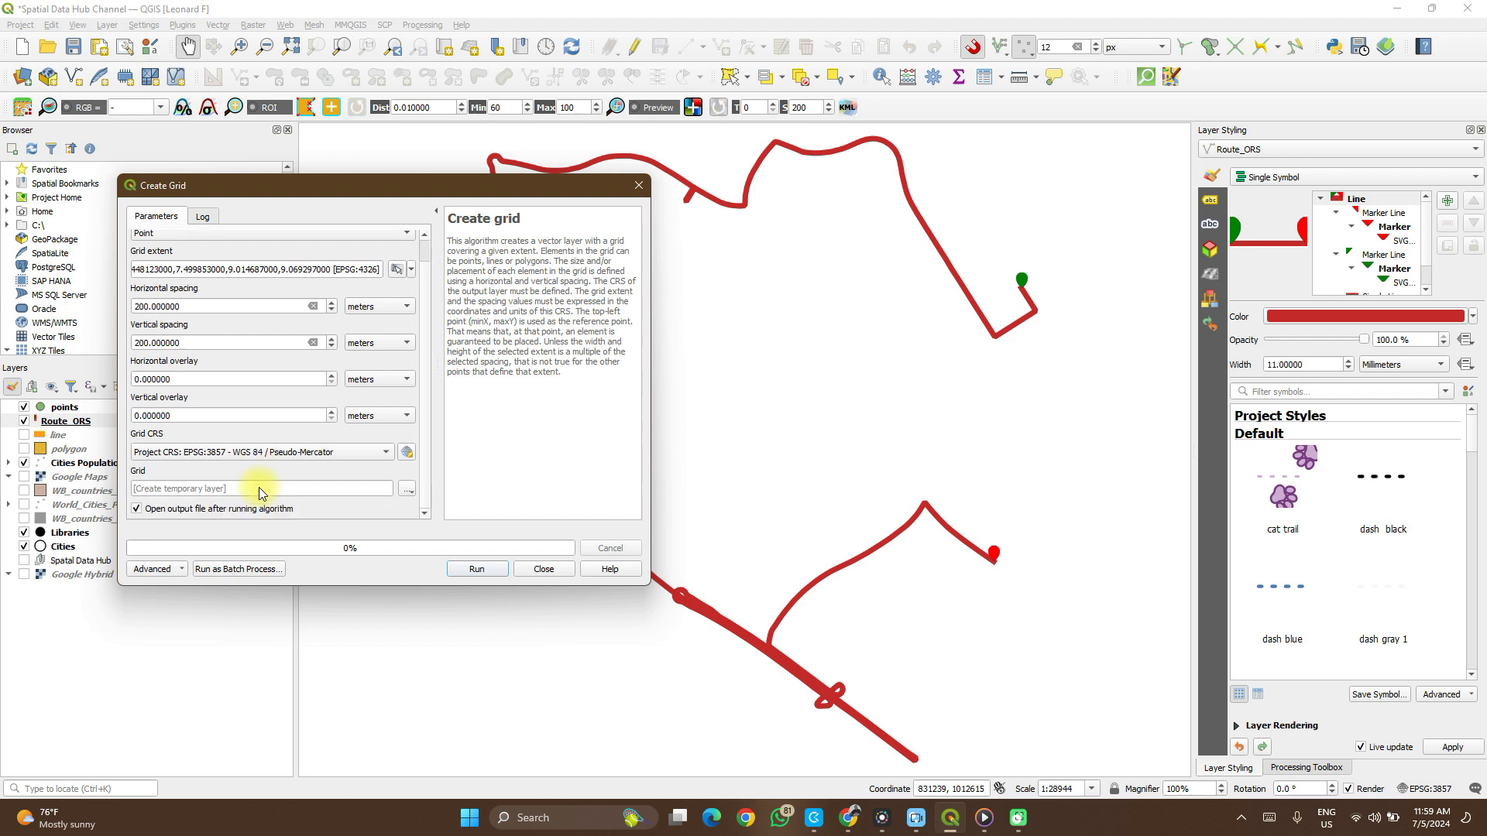
{"action": "left_click", "coordinate": [407, 489]}
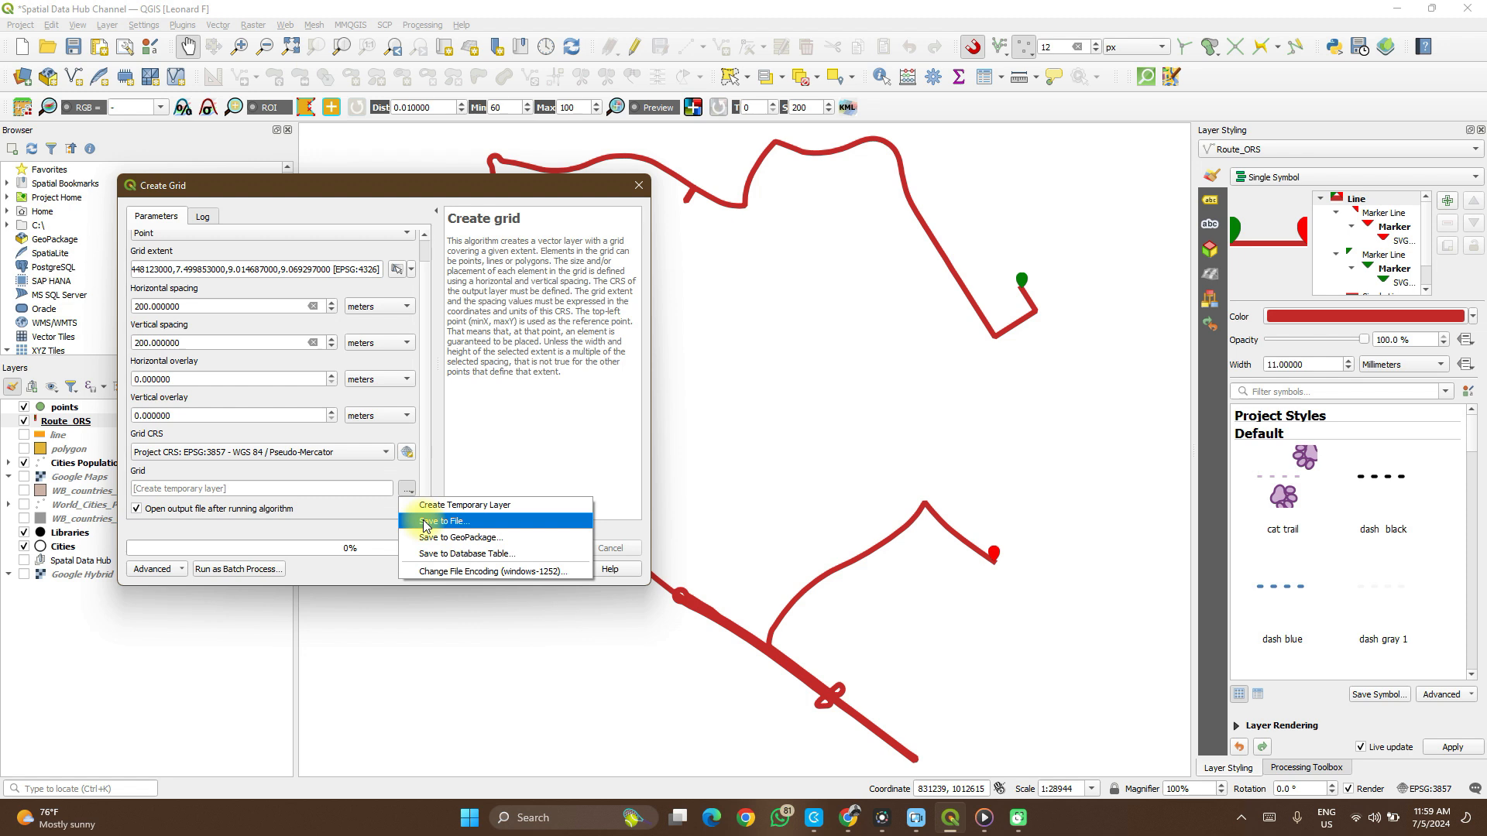
{"action": "left_click", "coordinate": [364, 514]}
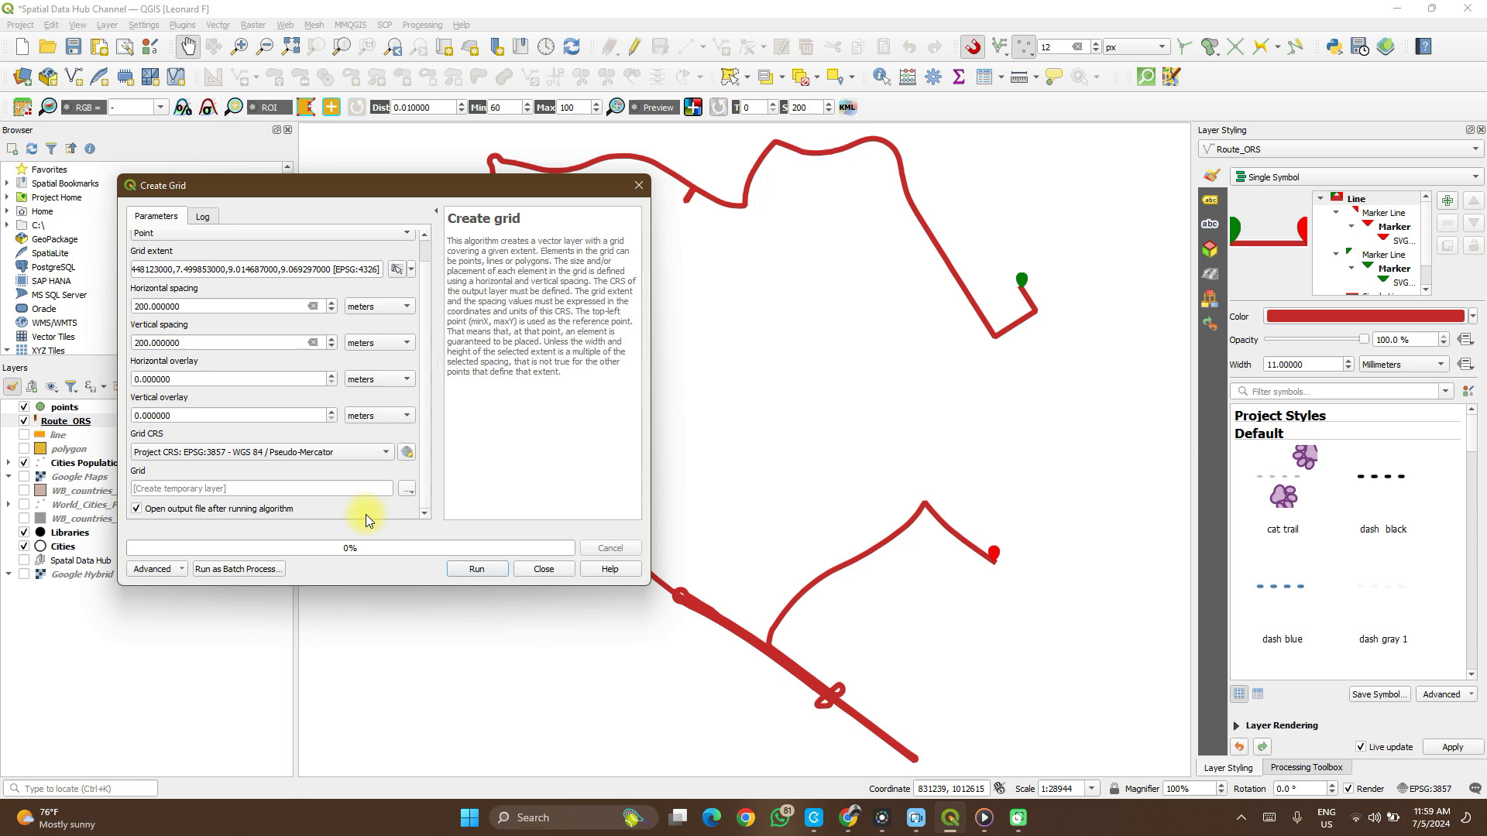
{"action": "left_click", "coordinate": [477, 570]}
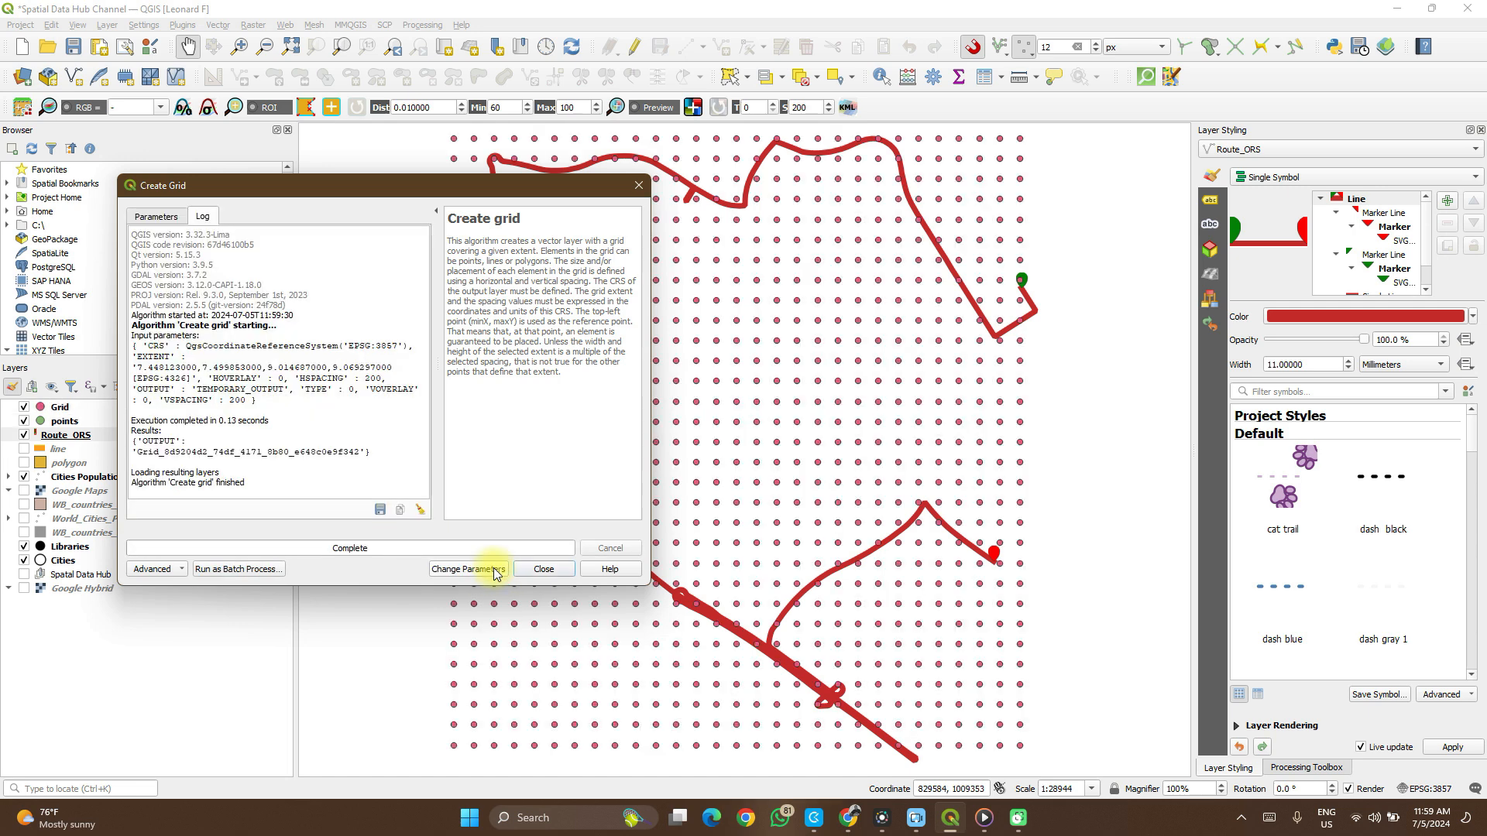
{"action": "left_click", "coordinate": [569, 569]}
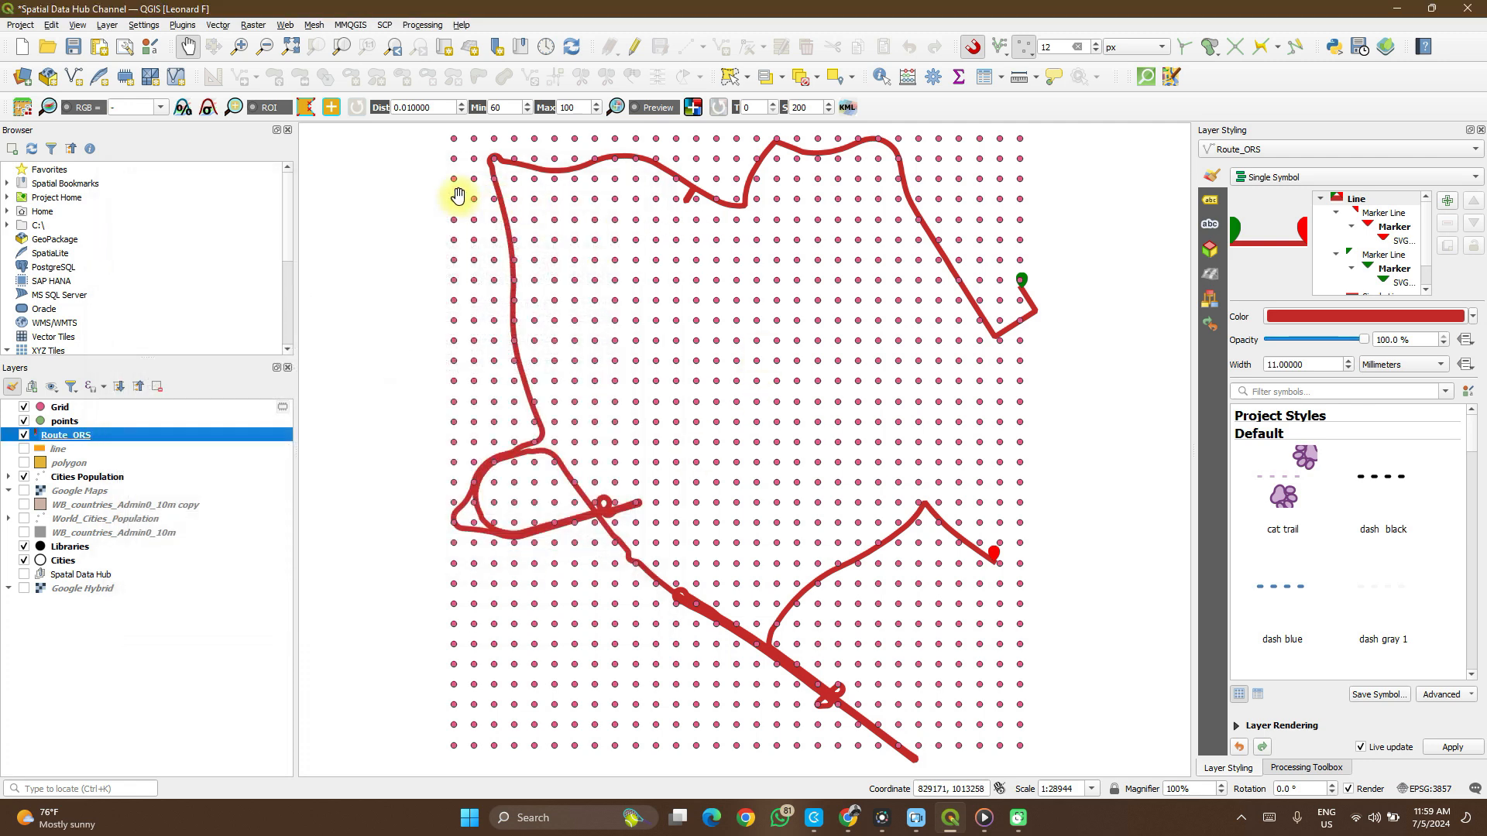
Make the points layer editable and activate adding point features.
{"action": "left_click", "coordinate": [106, 420]}
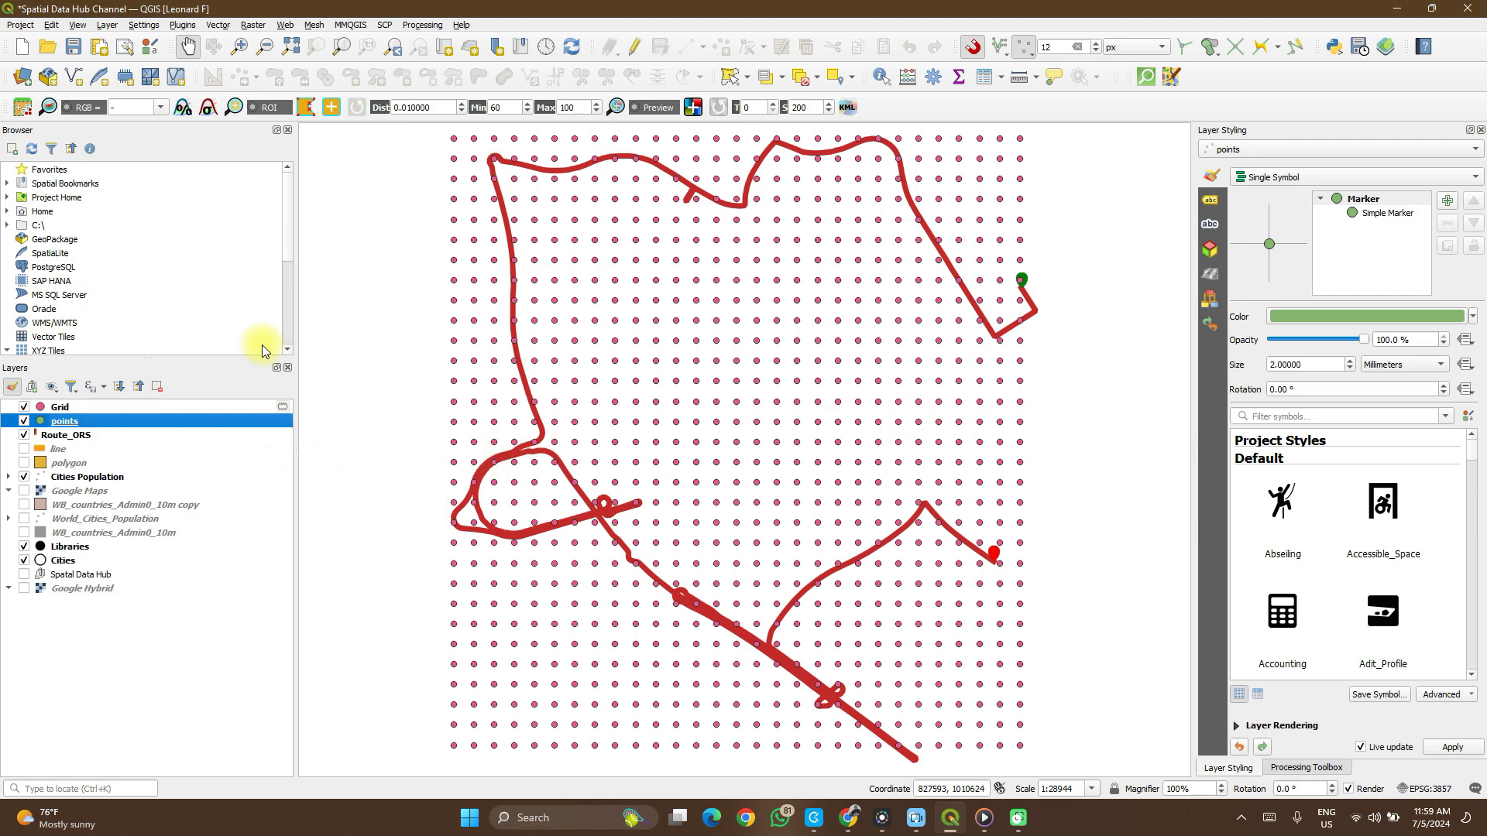
{"action": "left_click", "coordinate": [630, 45]}
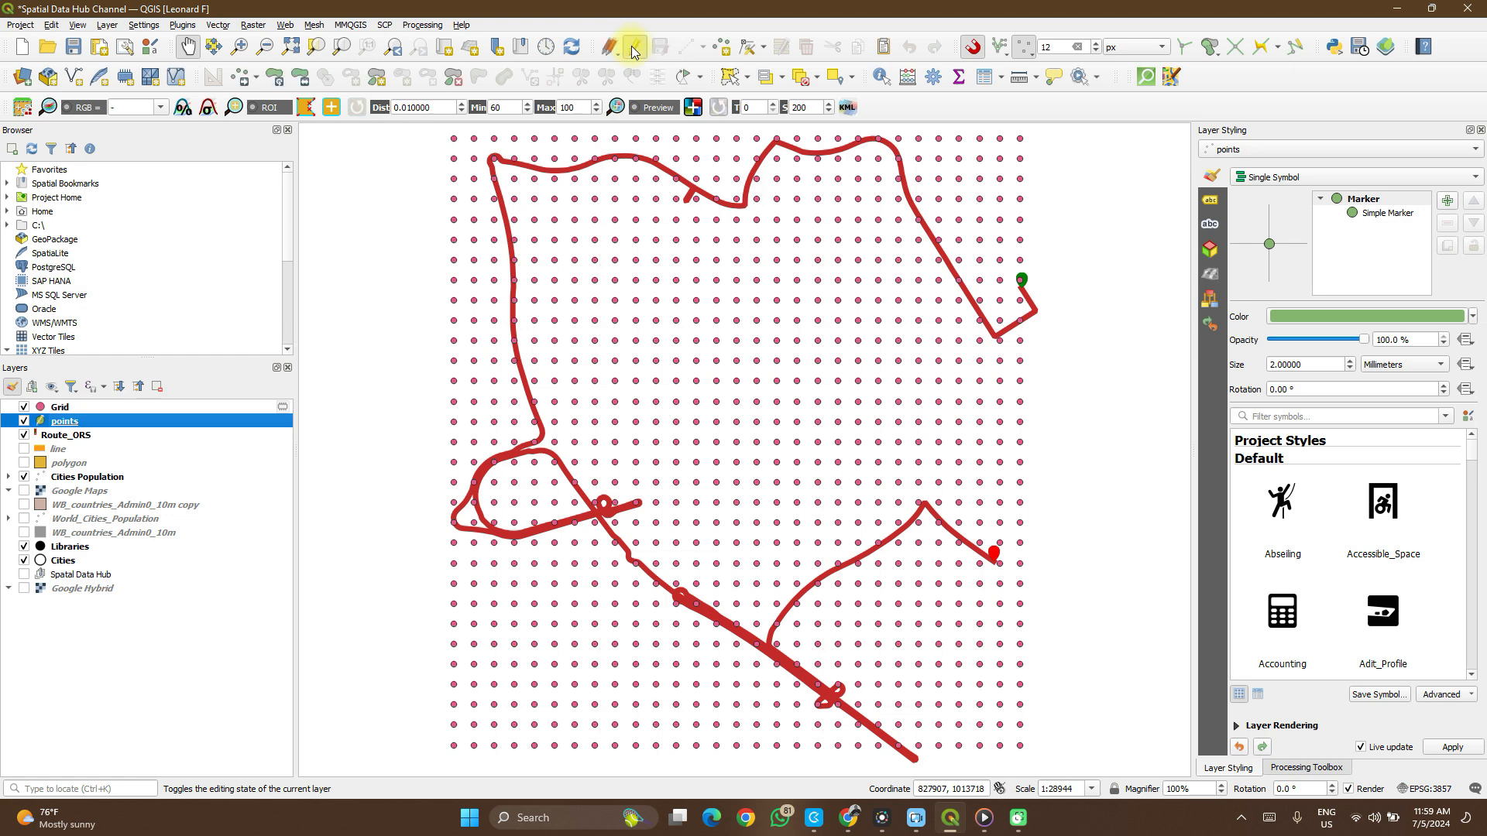
{"action": "left_click", "coordinate": [725, 50]}
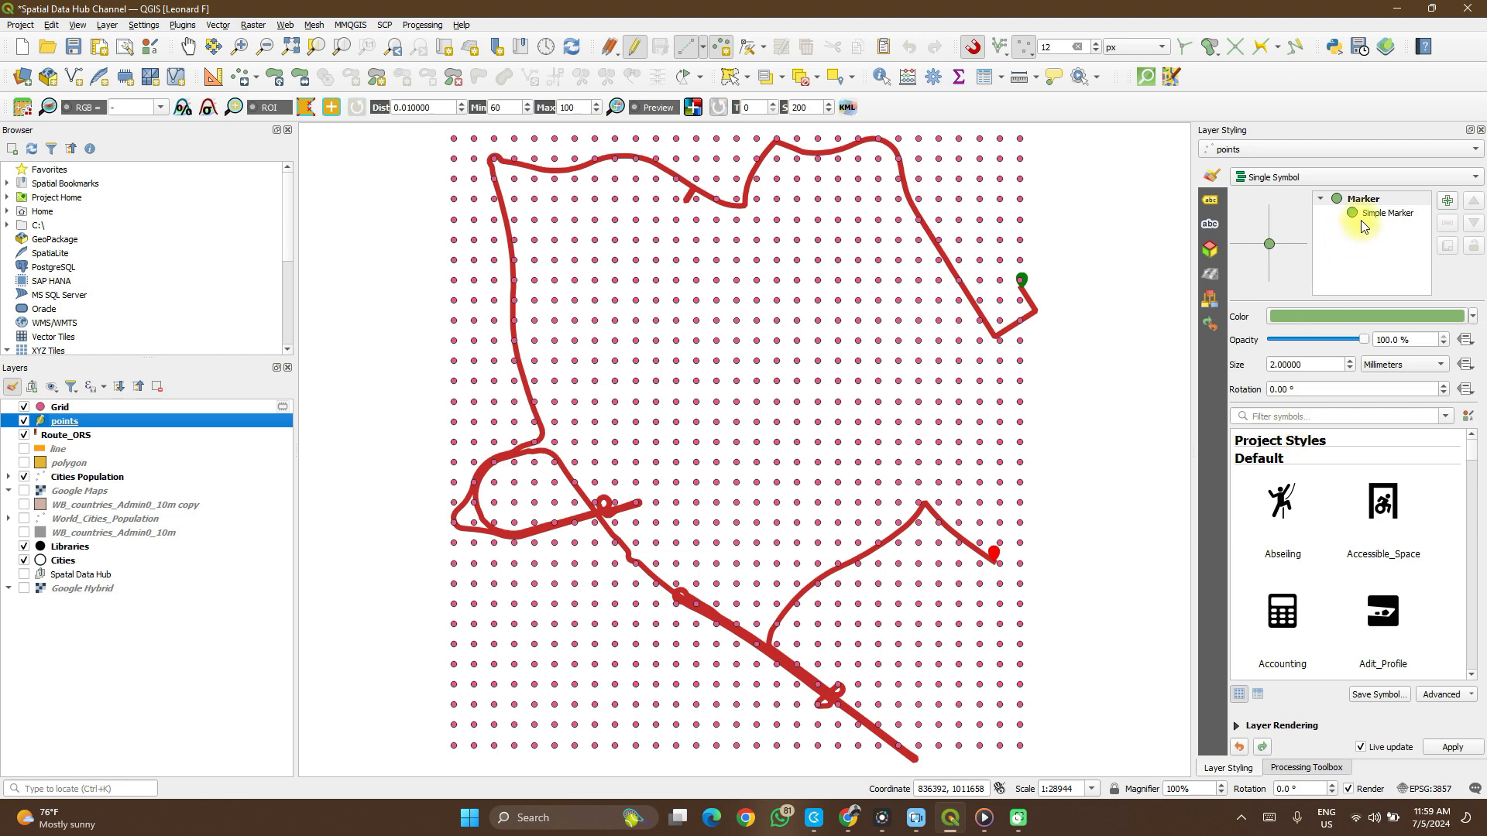
Set the points layer's simple marker size to 400 Meters at Scale.
{"action": "left_click", "coordinate": [1276, 364]}
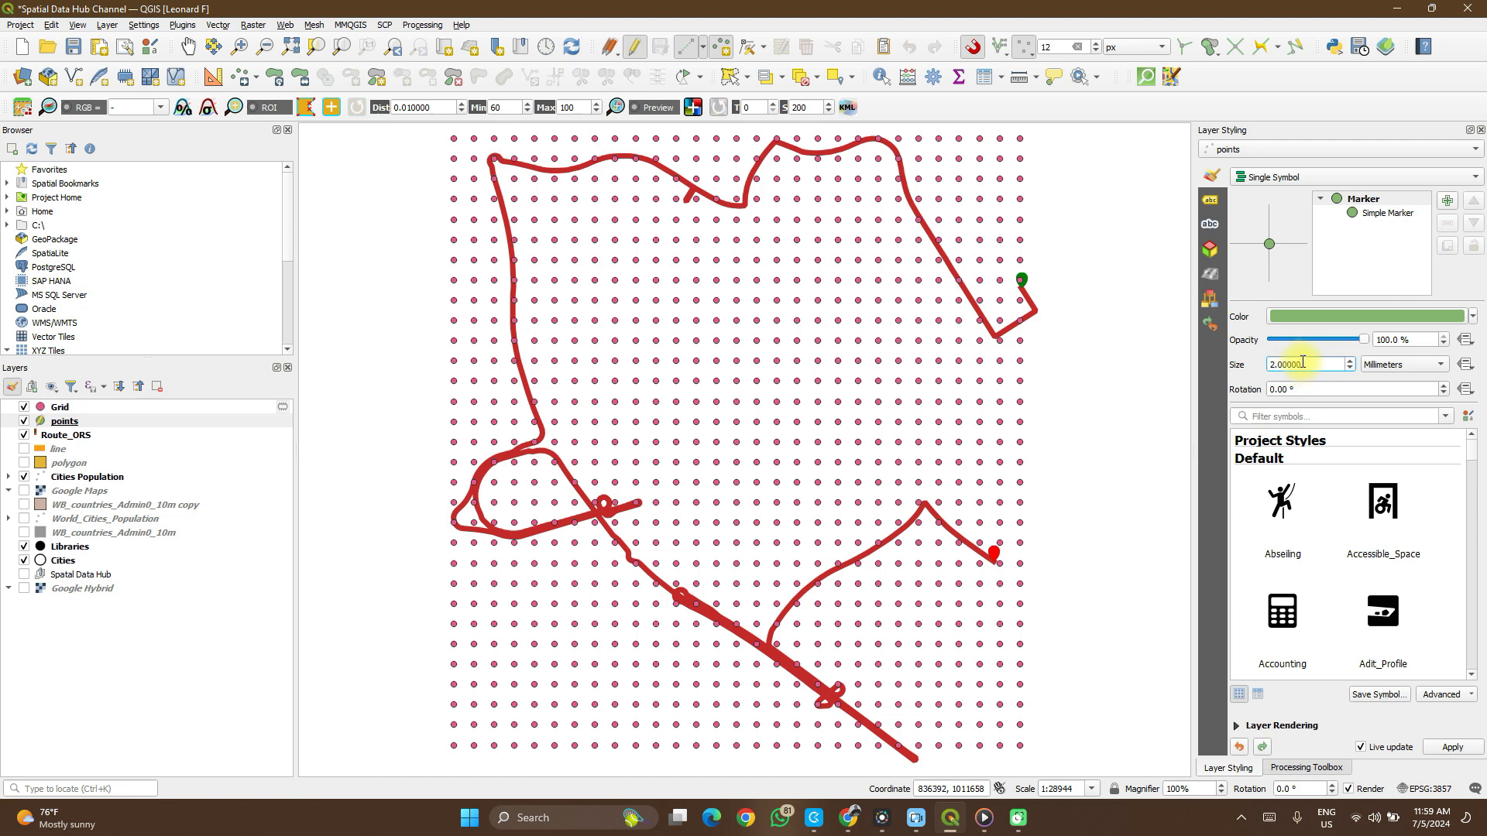
{"action": "left_click", "coordinate": [1380, 218]}
{"action": "left_click", "coordinate": [1346, 343]}
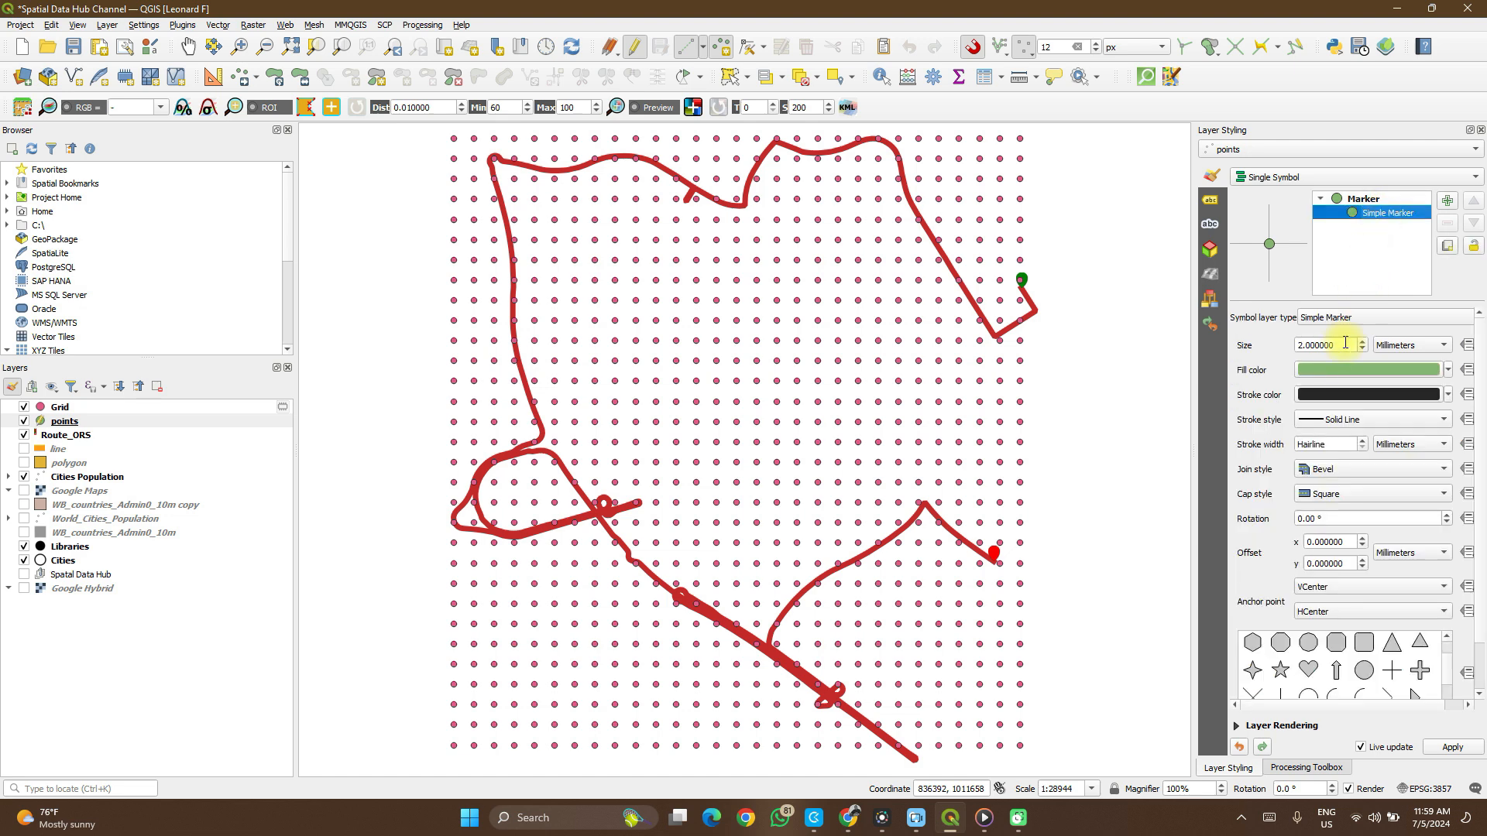
{"action": "left_click", "coordinate": [1305, 348]}
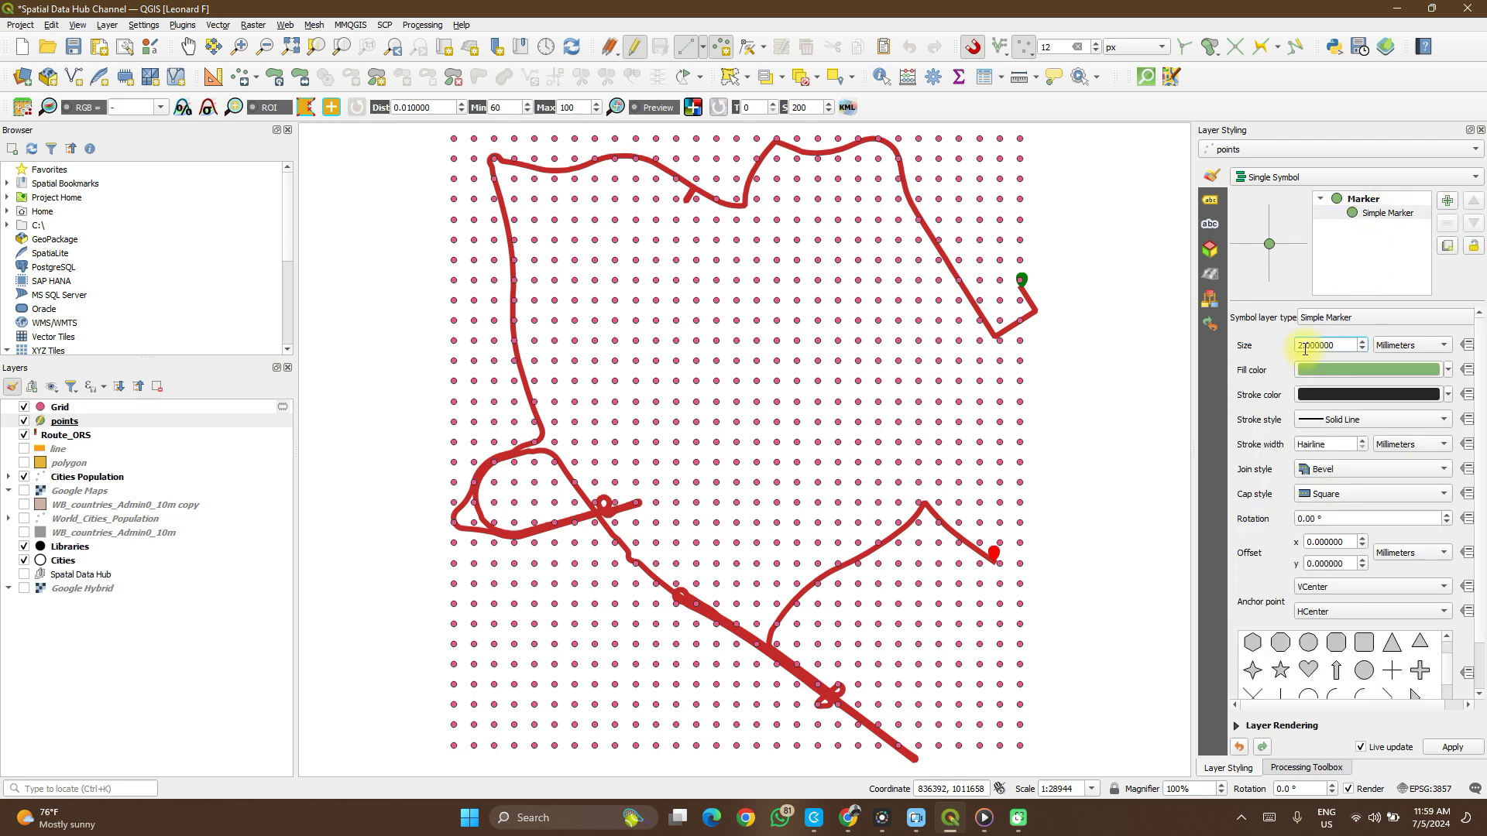
{"action": "key", "text": "BackSpace"}
{"action": "type", "text": "400"}
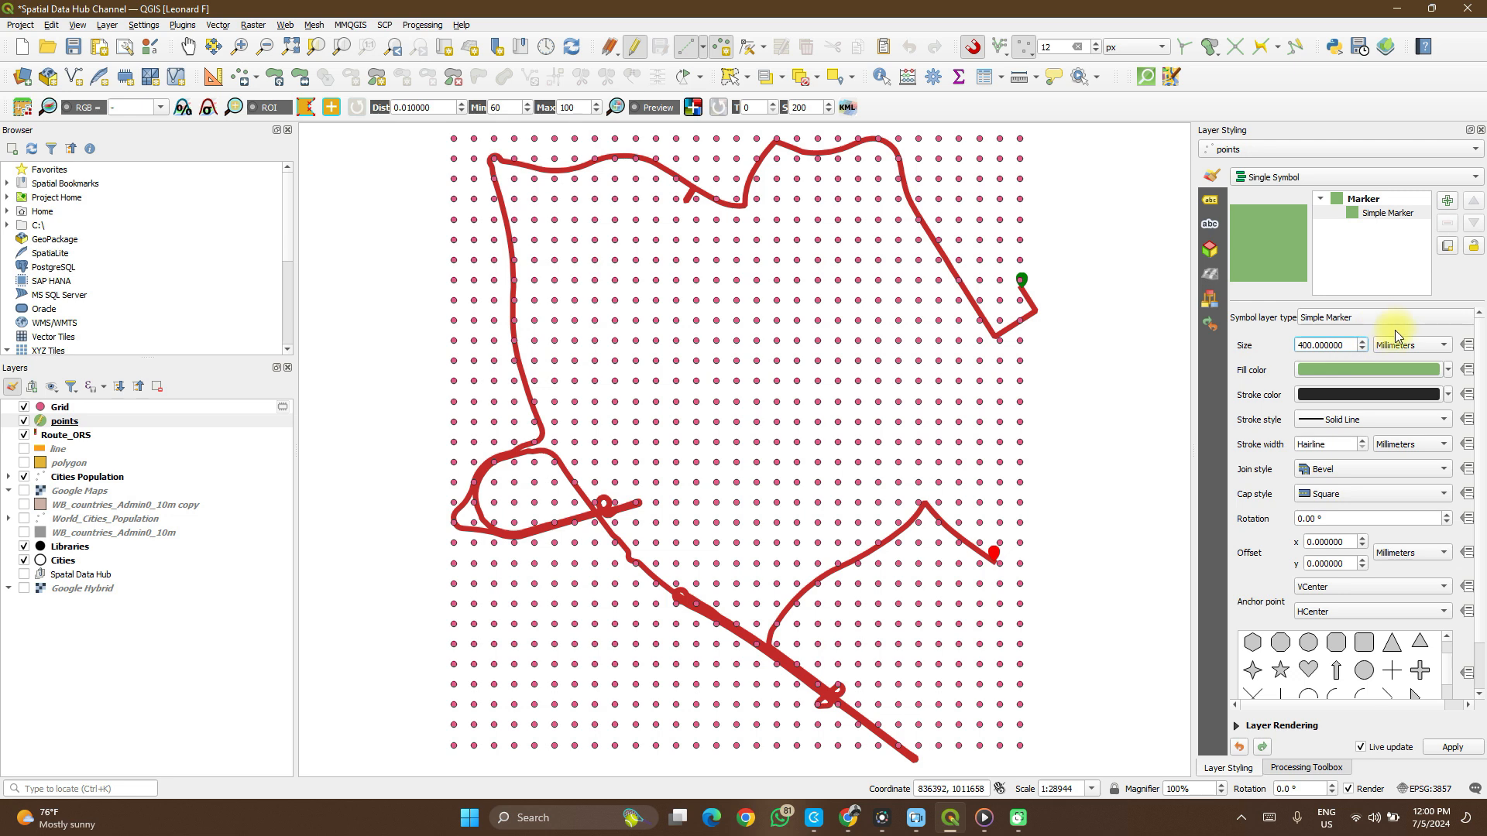
{"action": "left_click", "coordinate": [1437, 347]}
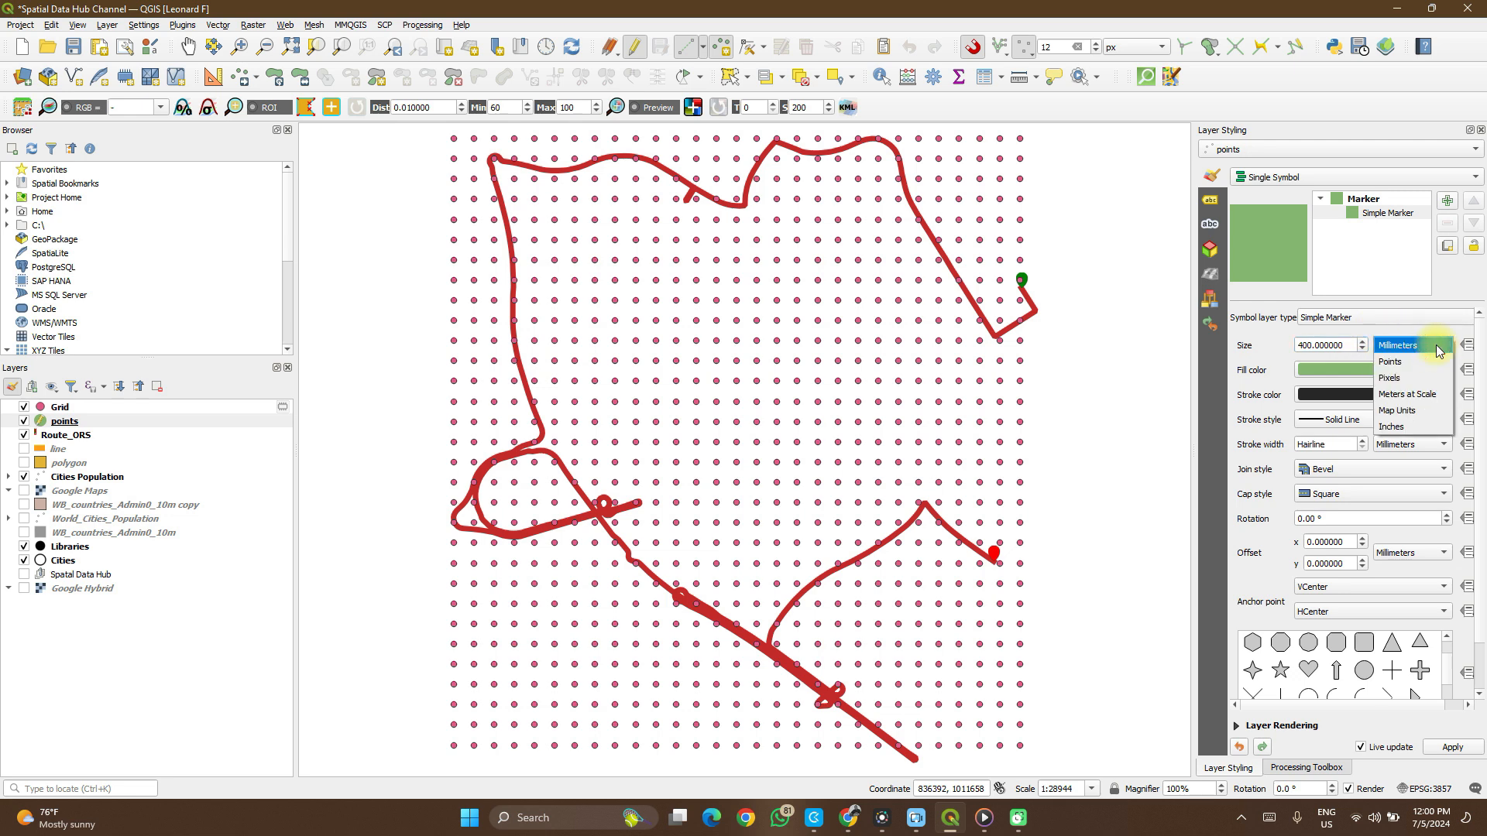
{"action": "left_click", "coordinate": [1396, 395]}
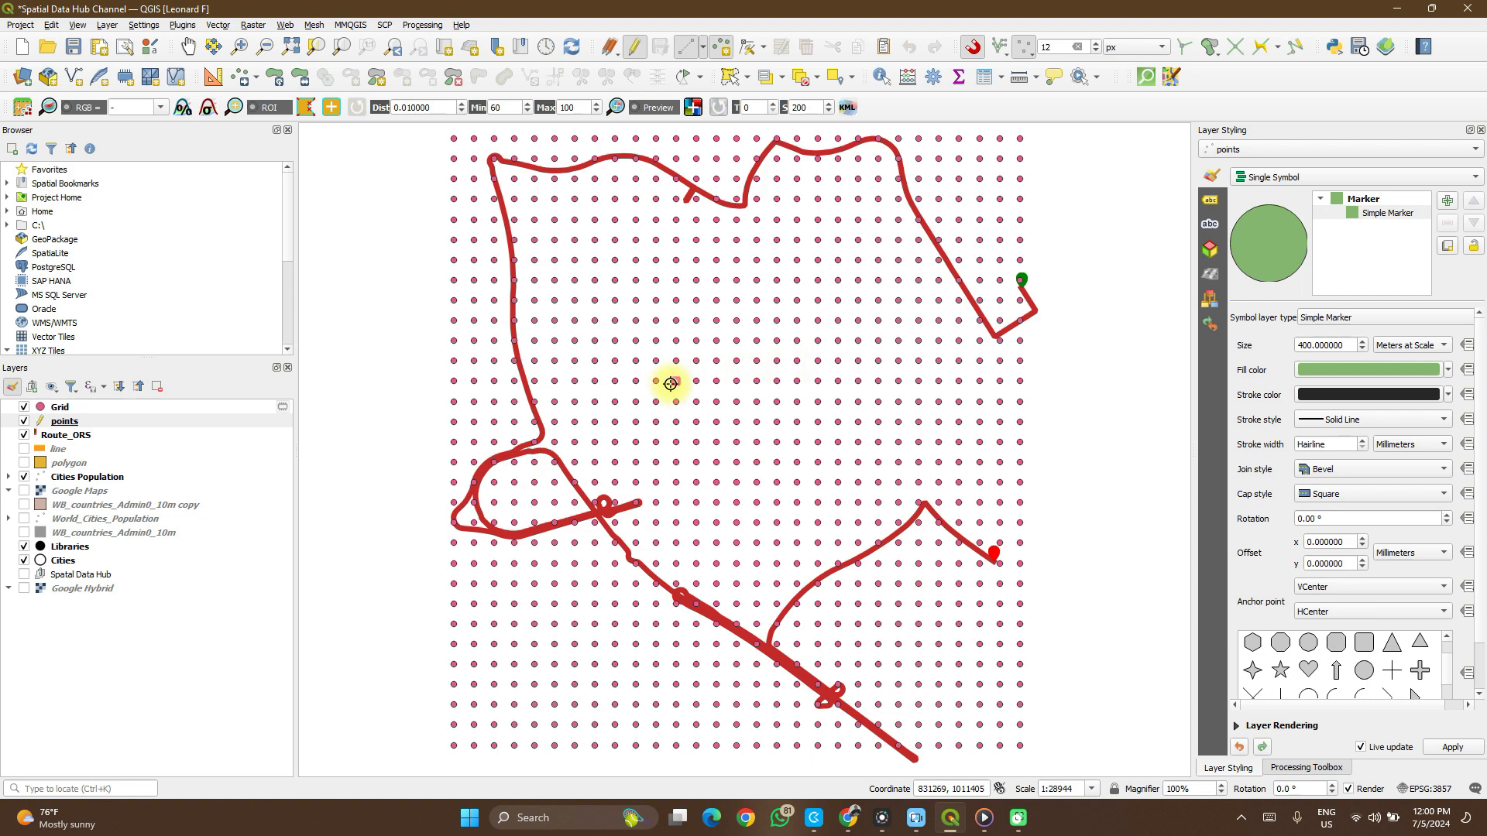
Add two points with default attributes: one on the grid's upper-left corner node, one two nodes to its right.
{"action": "scroll", "coordinate": [671, 384], "scroll_direction": "down", "scroll_amount": 1}
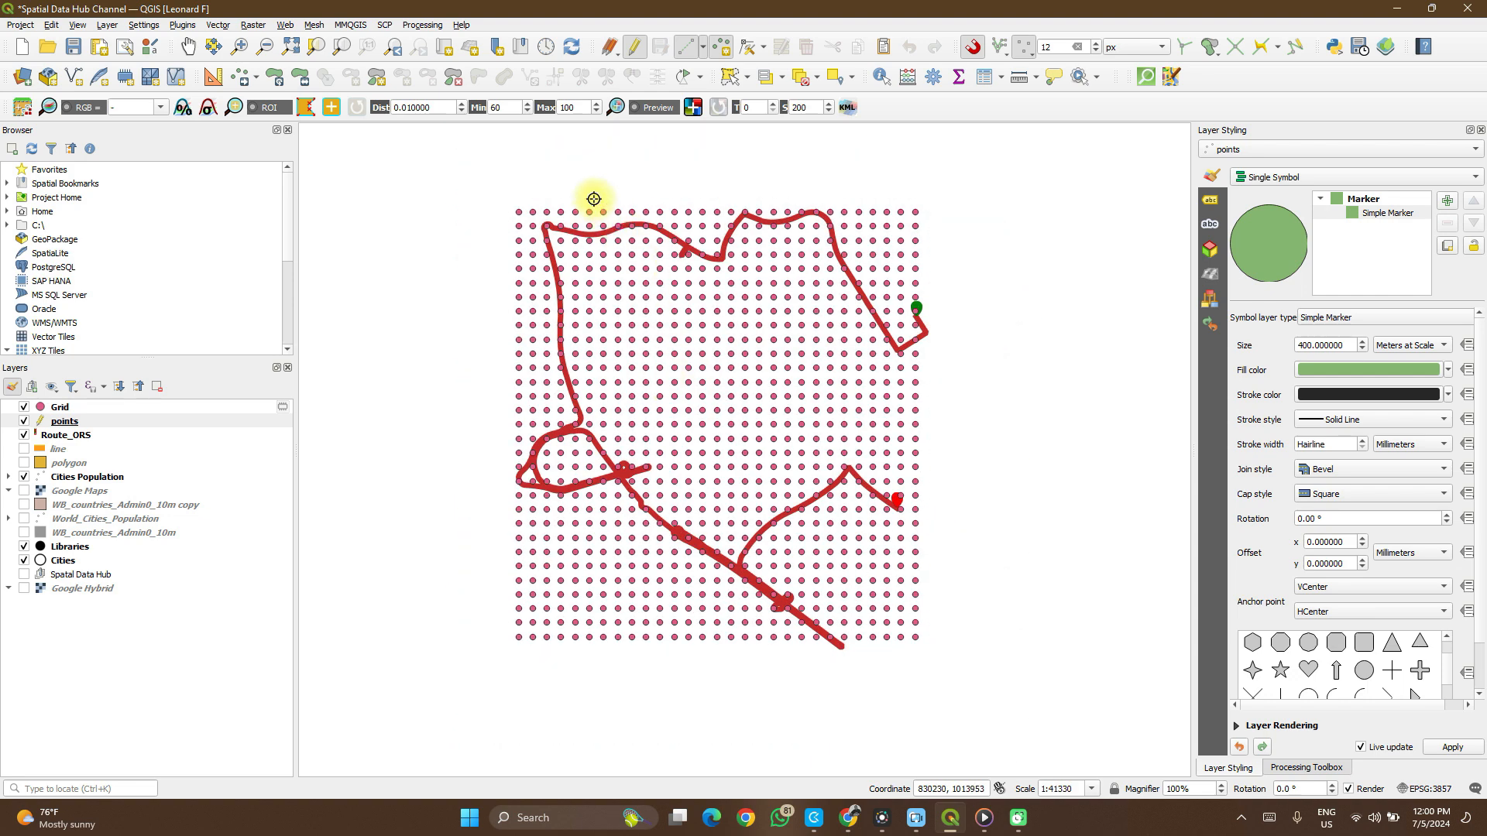
{"action": "scroll", "coordinate": [592, 198], "scroll_direction": "up", "scroll_amount": 2}
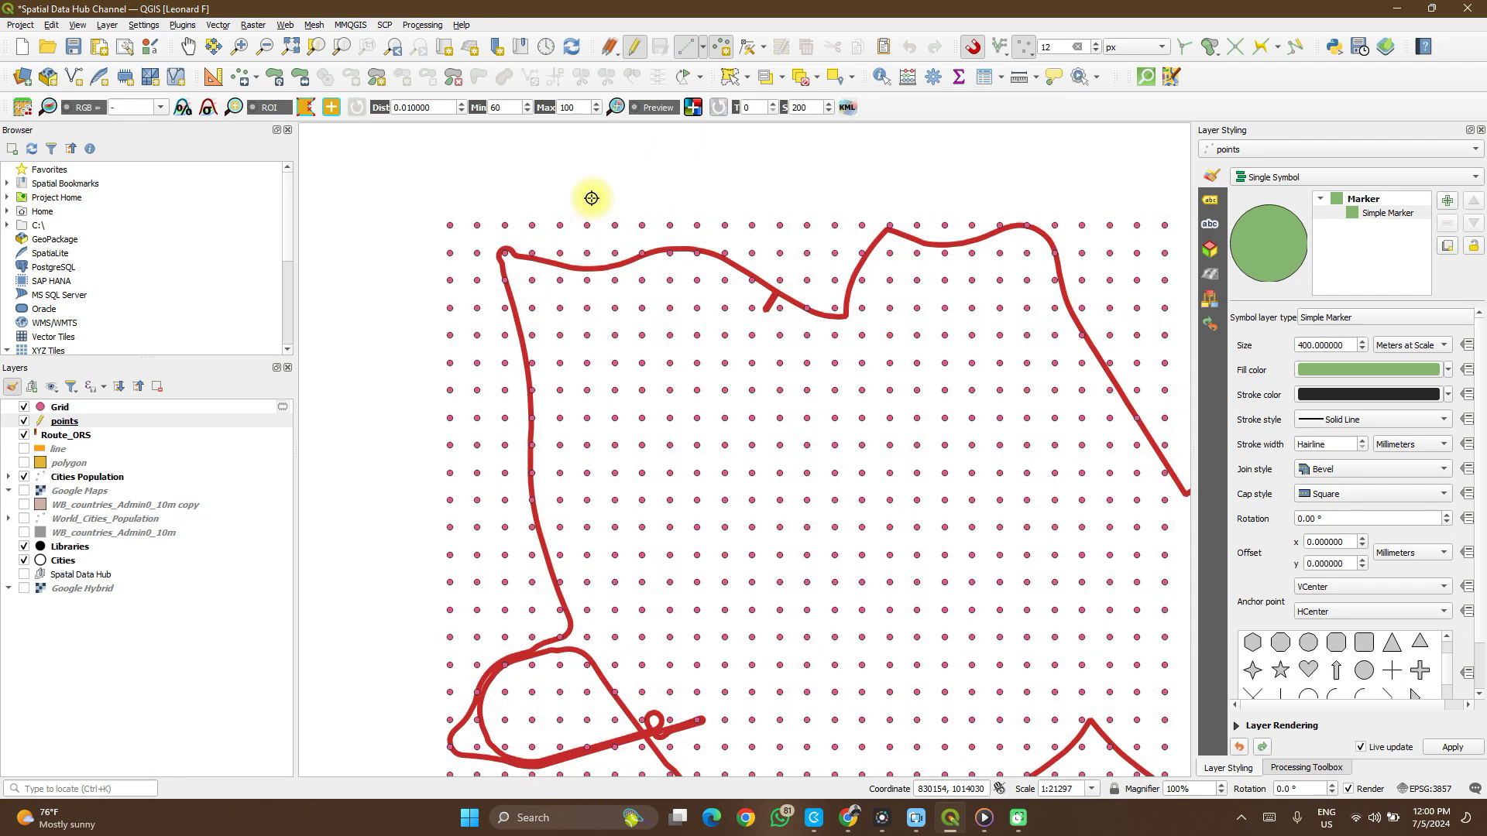
{"action": "scroll", "coordinate": [592, 198], "scroll_direction": "up", "scroll_amount": 1}
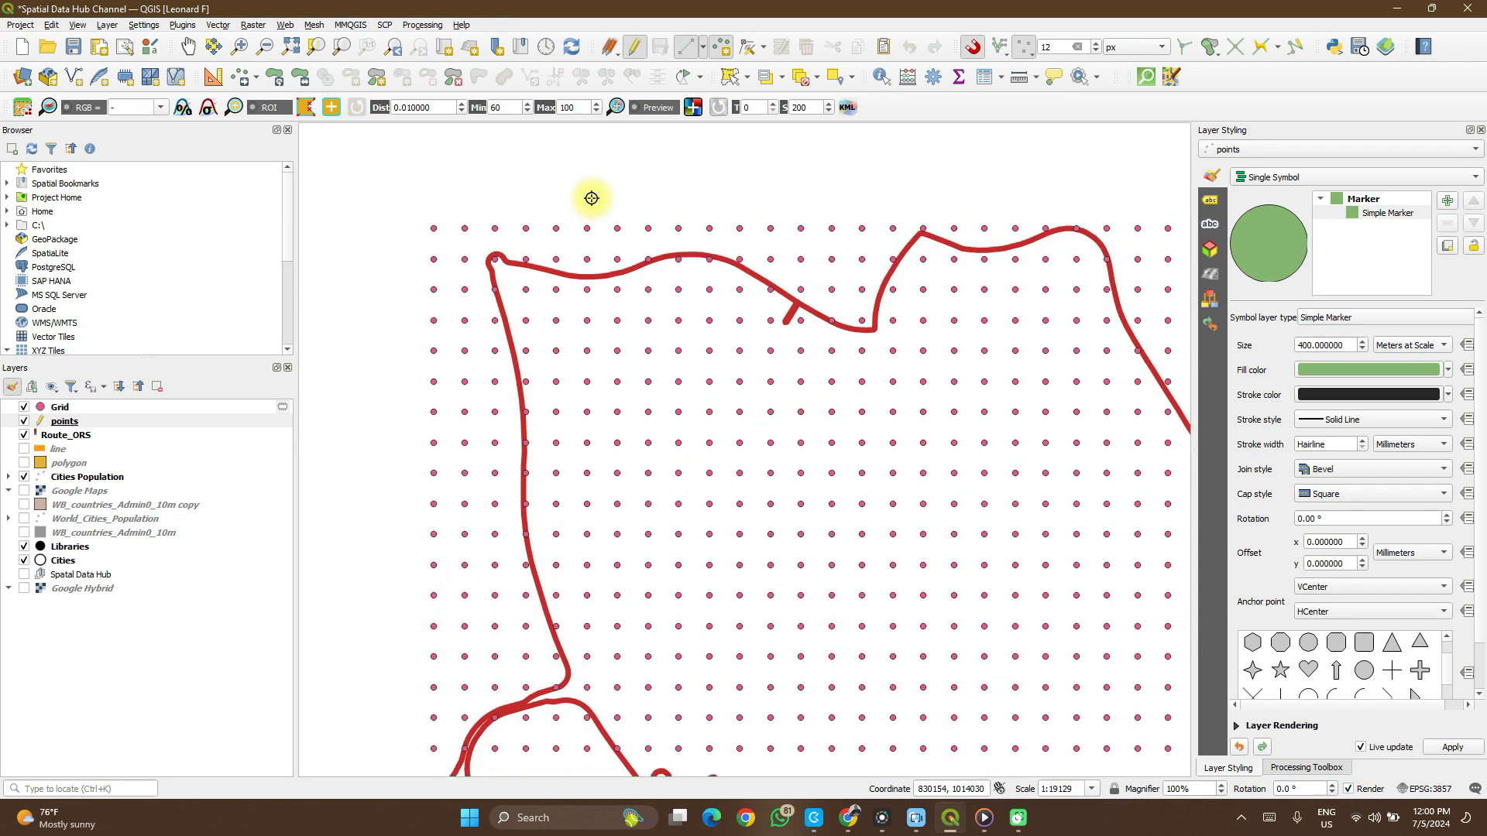
{"action": "left_click", "coordinate": [437, 233]}
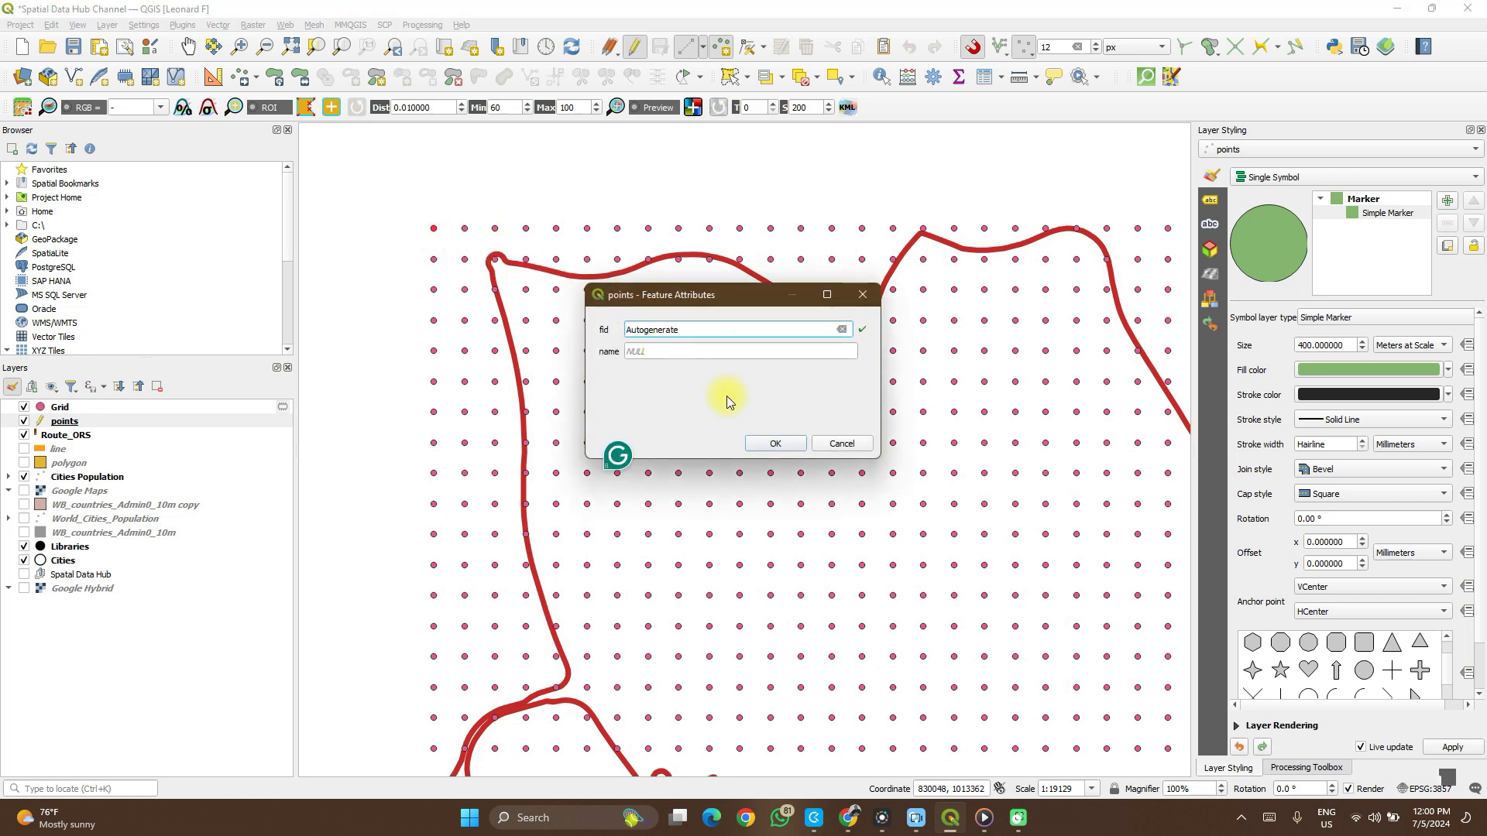
{"action": "left_click", "coordinate": [765, 442]}
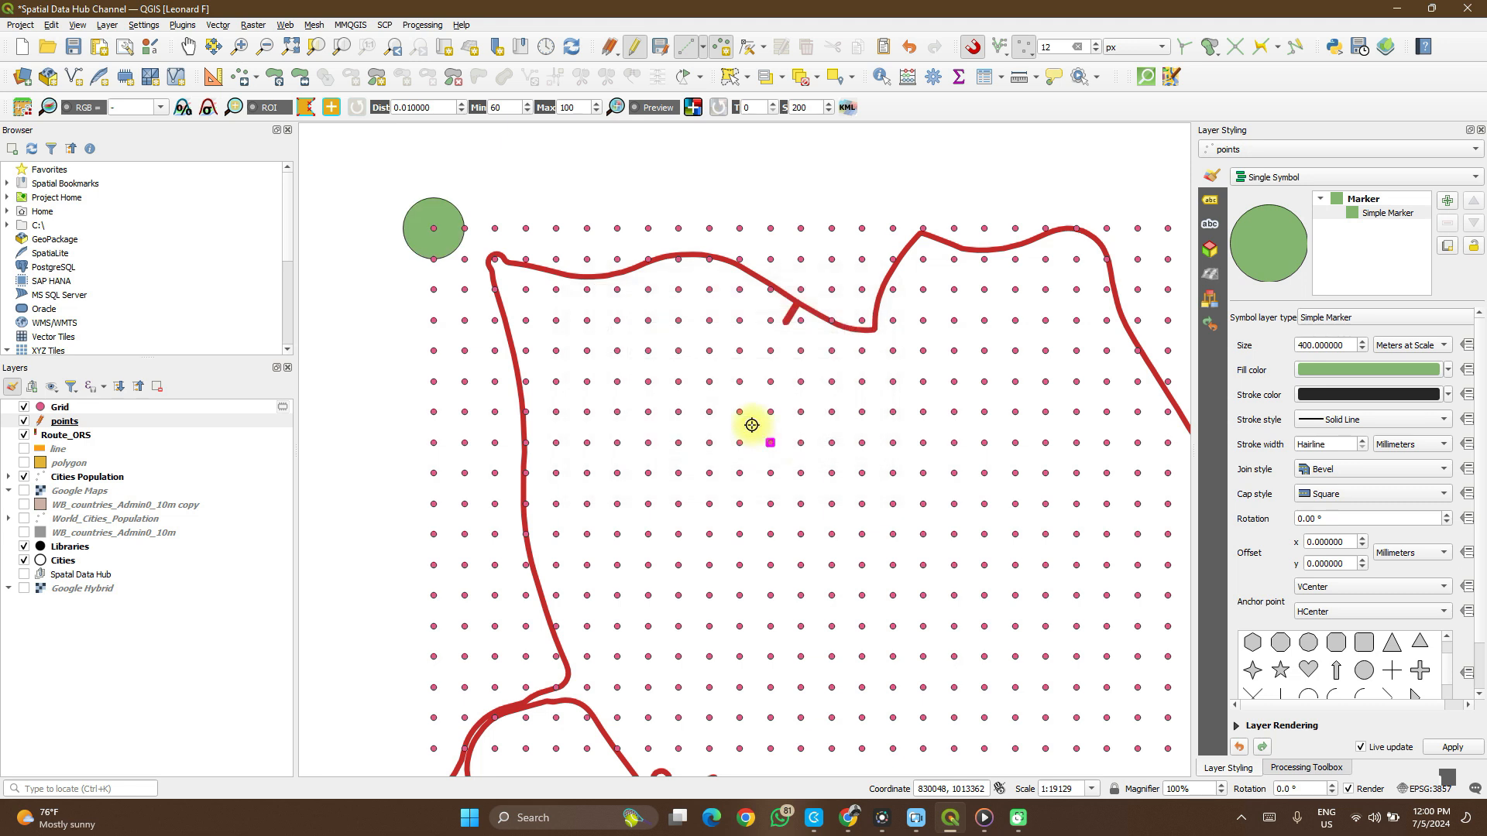
{"action": "left_click", "coordinate": [488, 227]}
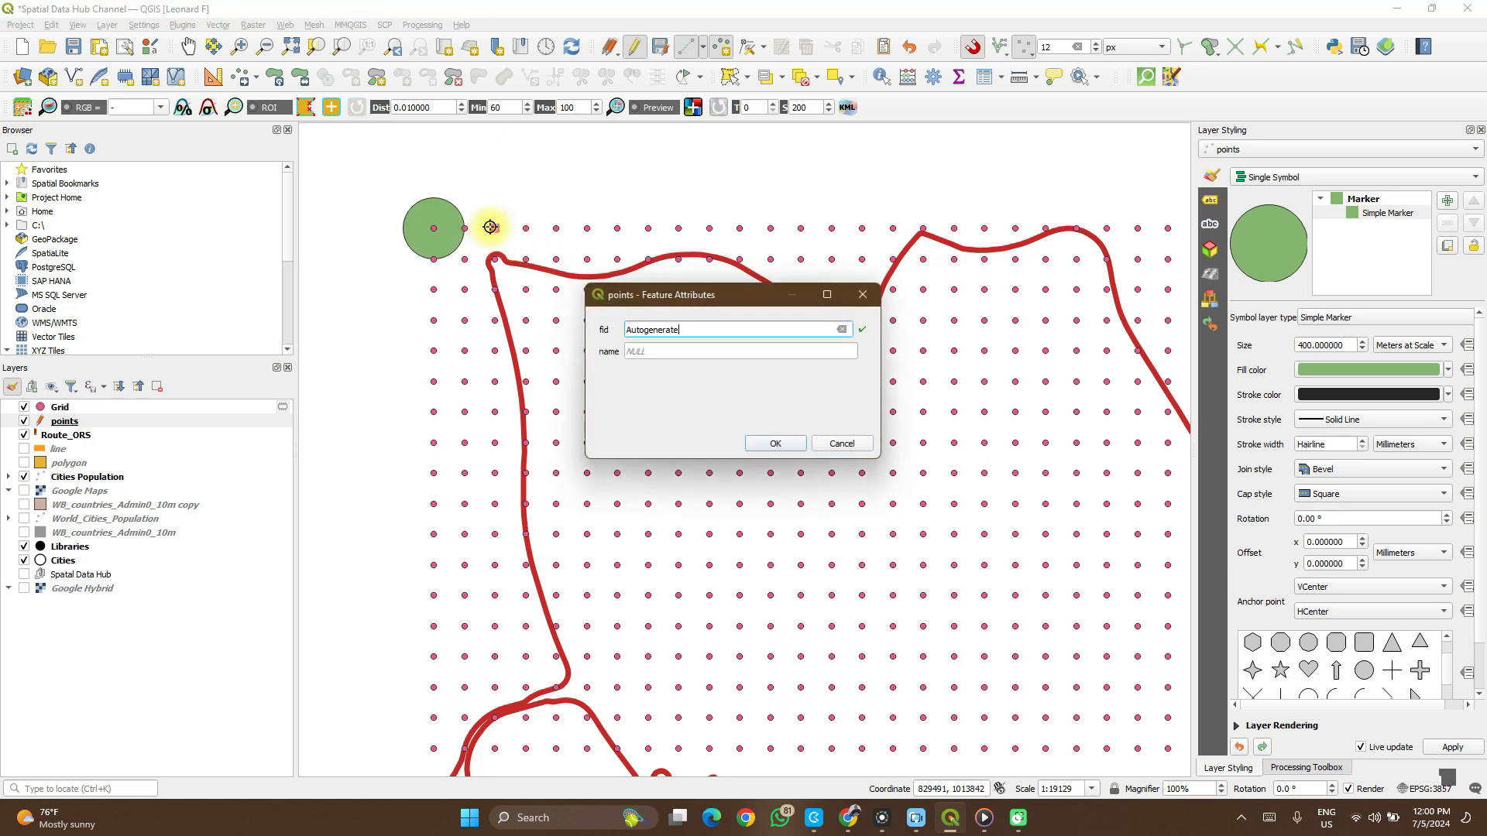
{"action": "left_click", "coordinate": [773, 444]}
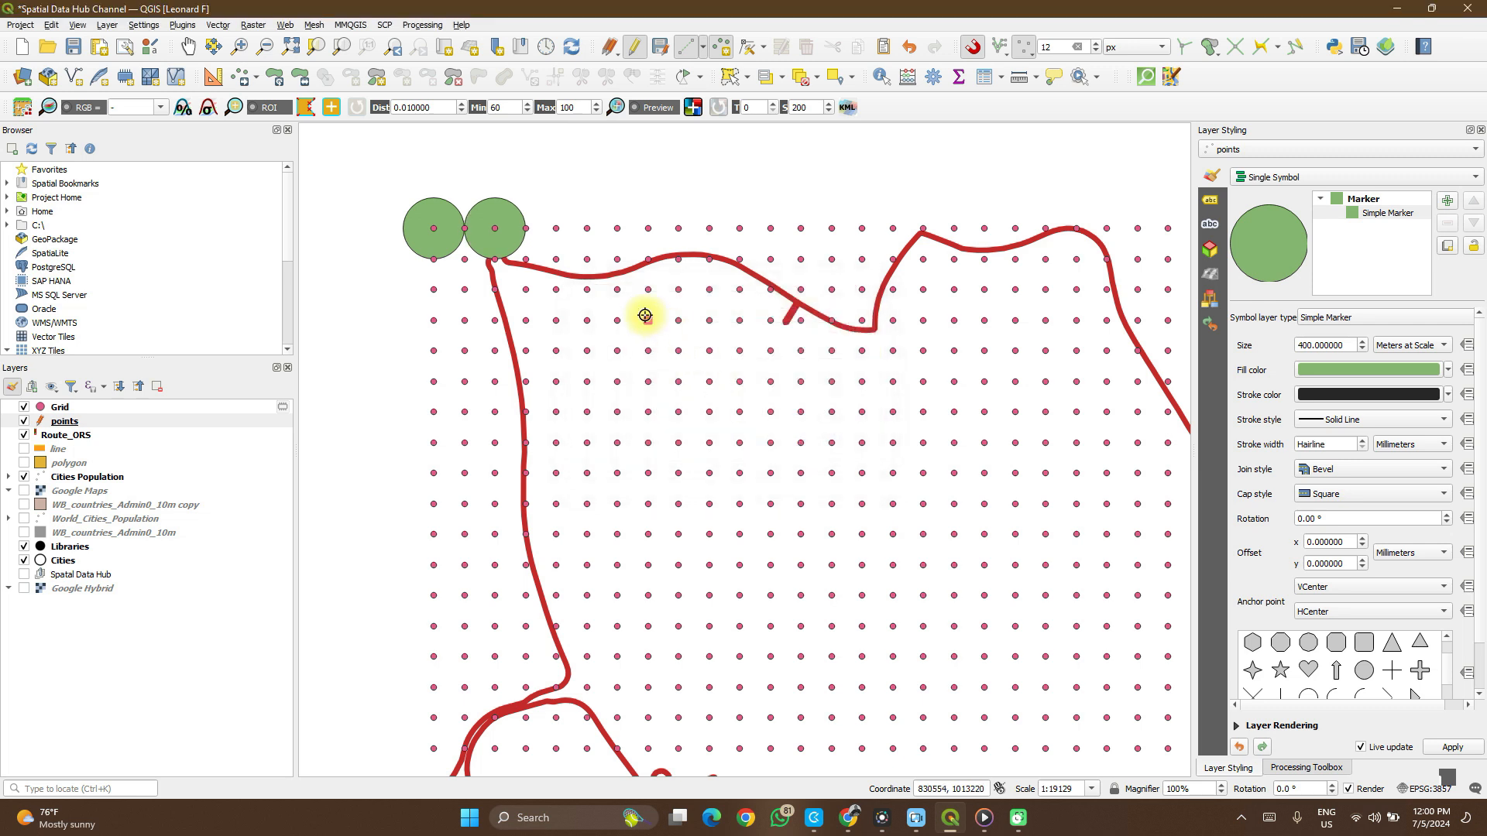
Add two points with default attributes on the fifth and seventh nodes of the grid's first row.
{"action": "left_click", "coordinate": [558, 230]}
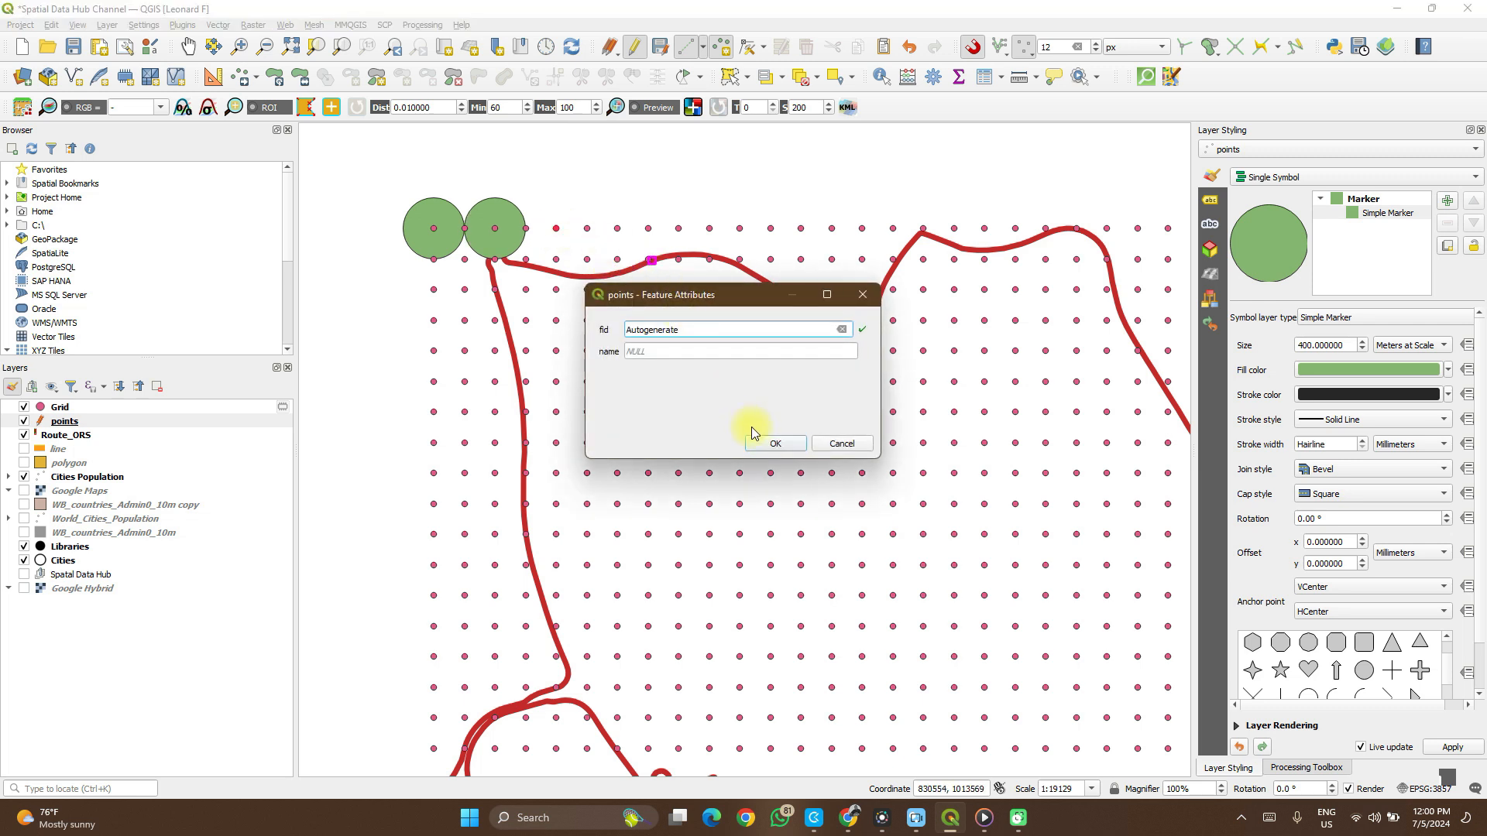
{"action": "left_click", "coordinate": [752, 443]}
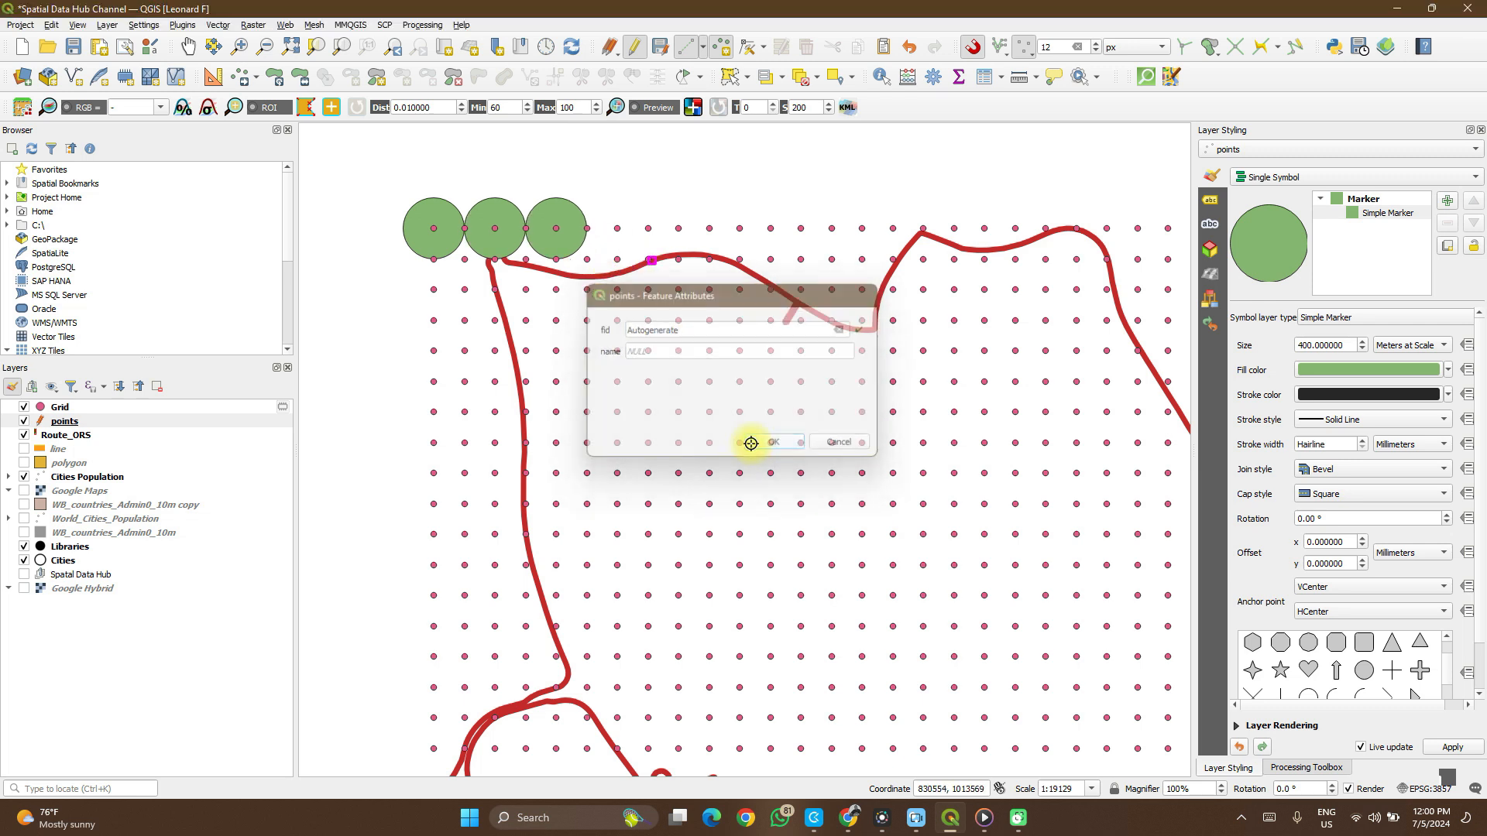
{"action": "left_click", "coordinate": [617, 232]}
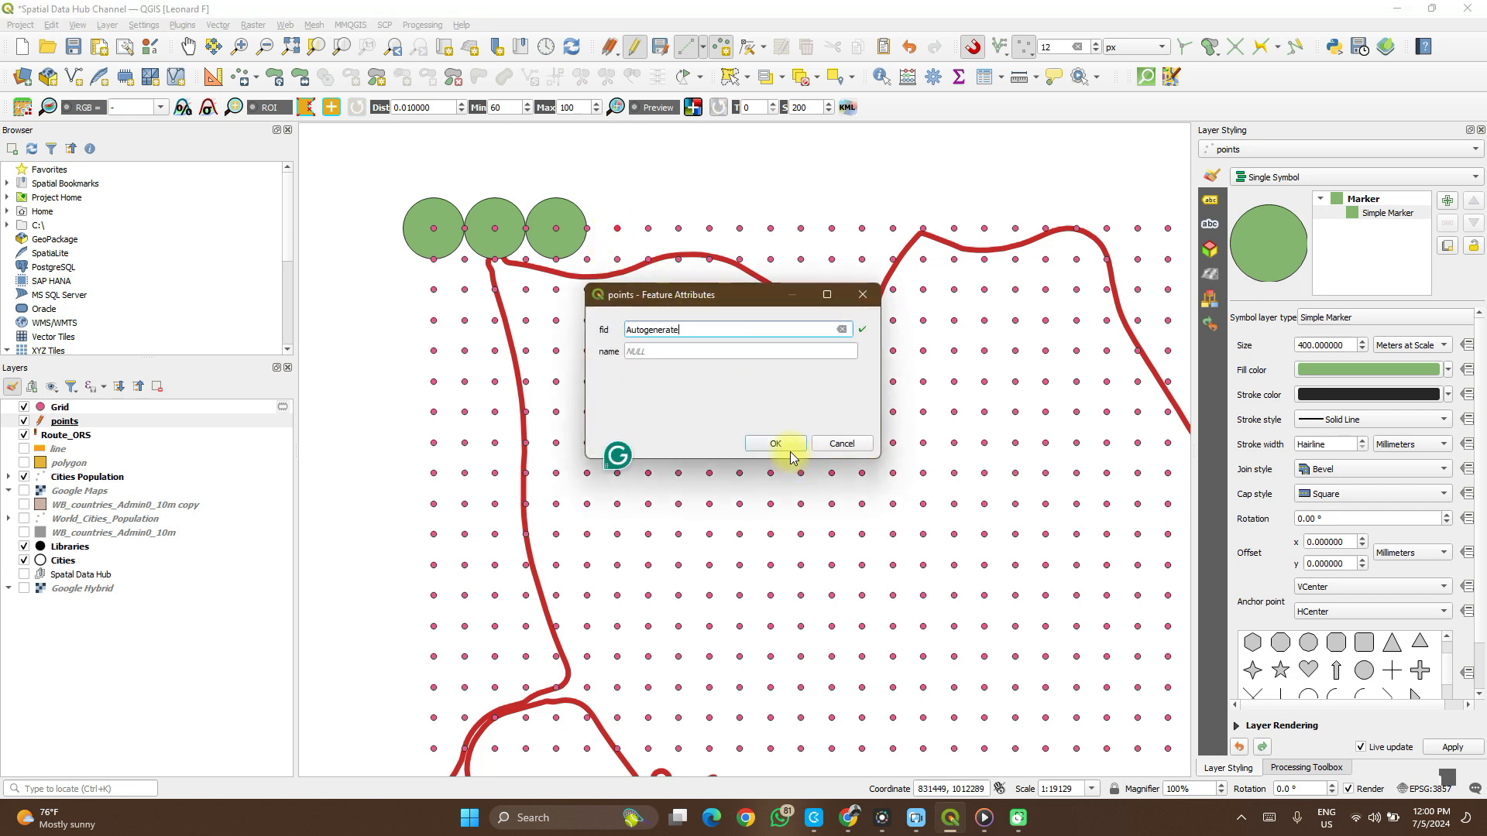
{"action": "left_click", "coordinate": [775, 443]}
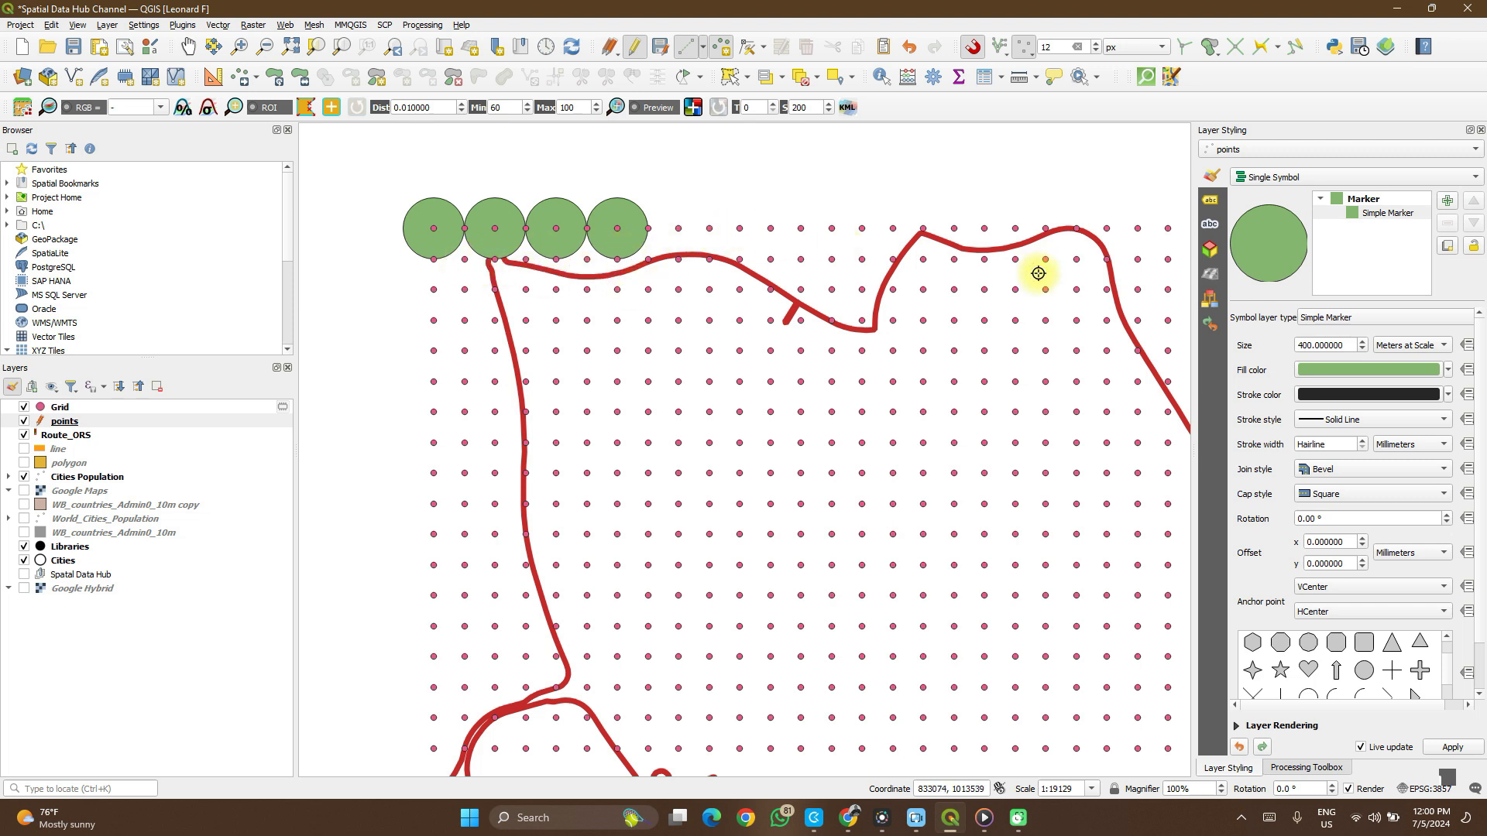
Add two points with default attributes on the second and fourth nodes of the grid's second row.
{"action": "left_click", "coordinate": [460, 259]}
{"action": "left_click", "coordinate": [767, 434]}
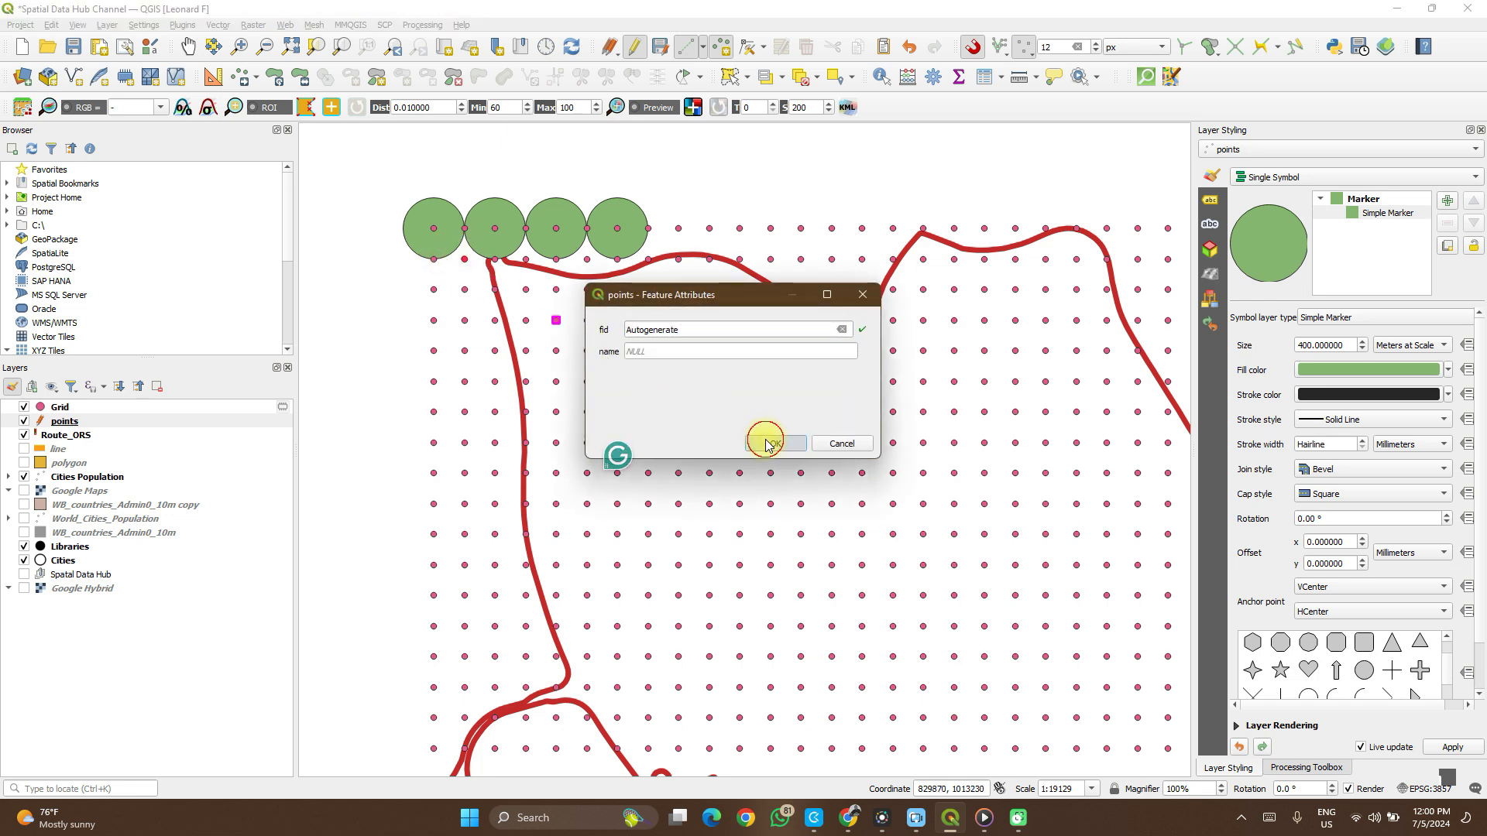
{"action": "left_click", "coordinate": [526, 259]}
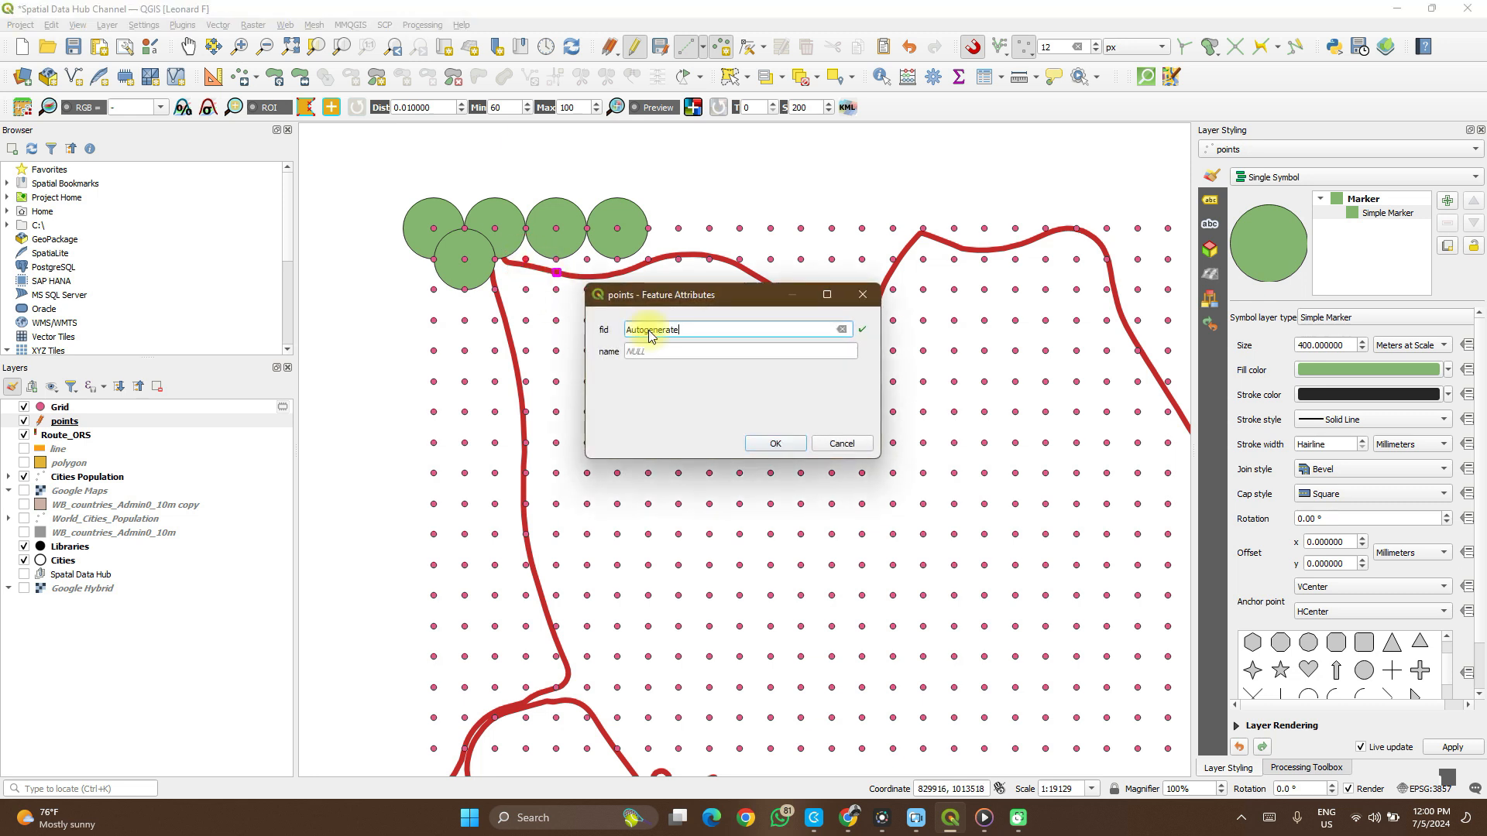
{"action": "left_click", "coordinate": [764, 441]}
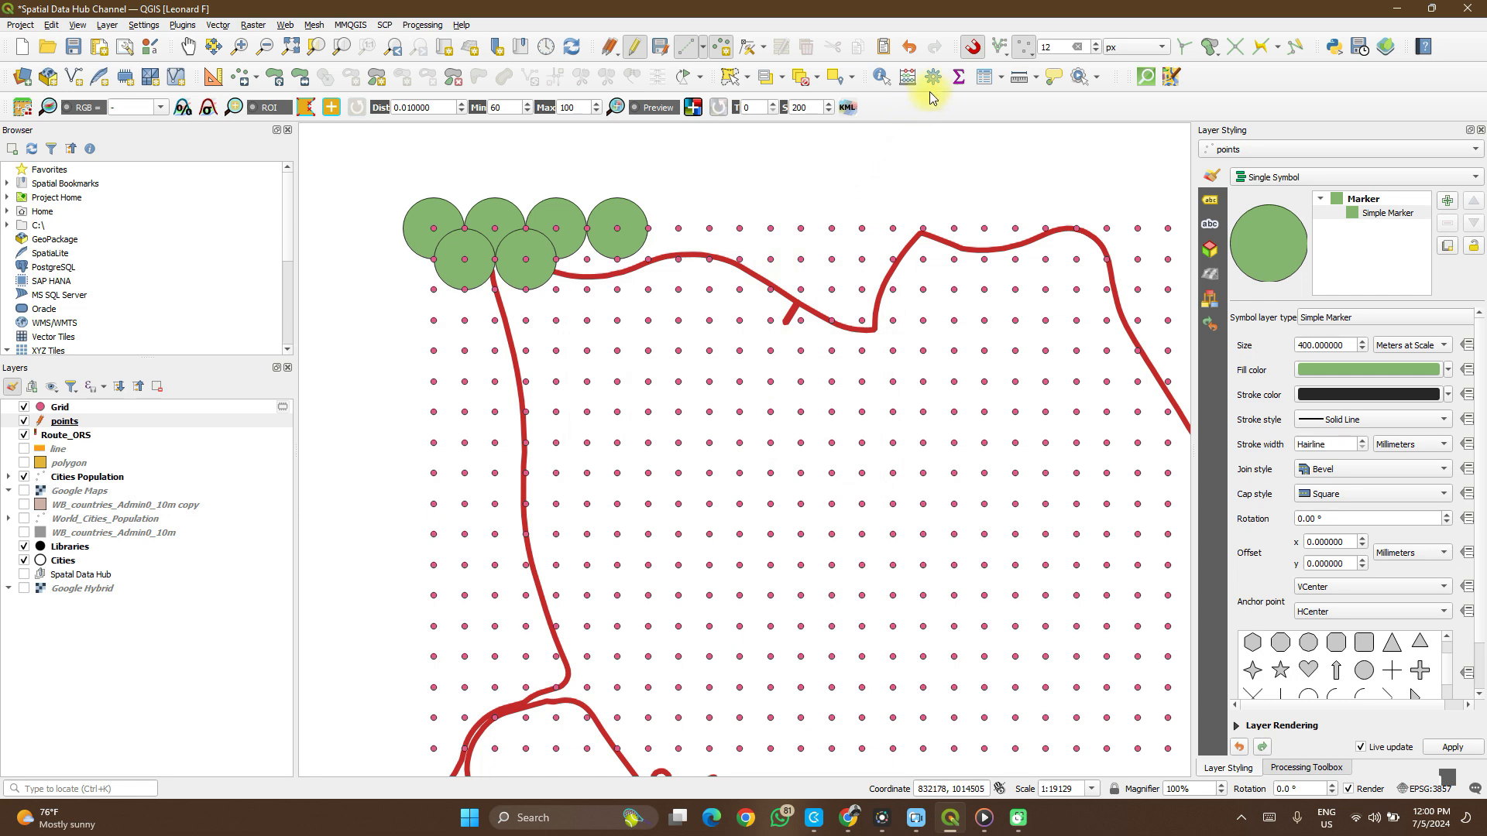
Check the snapping settings and whether the Snapping Toolbar is enabled among the available toolbars.
{"action": "left_click", "coordinate": [969, 54]}
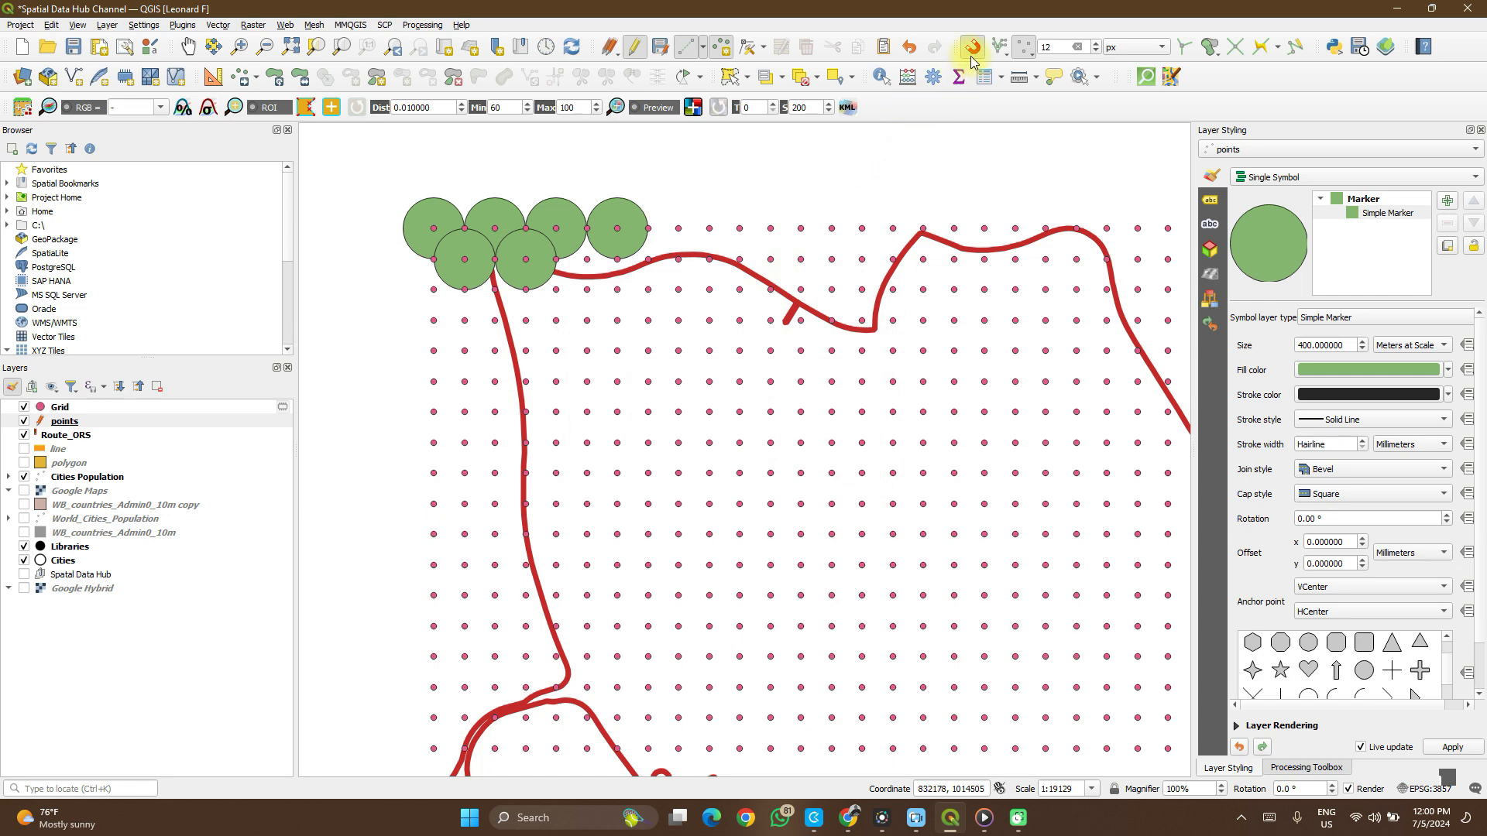
{"action": "right_click", "coordinate": [1263, 80]}
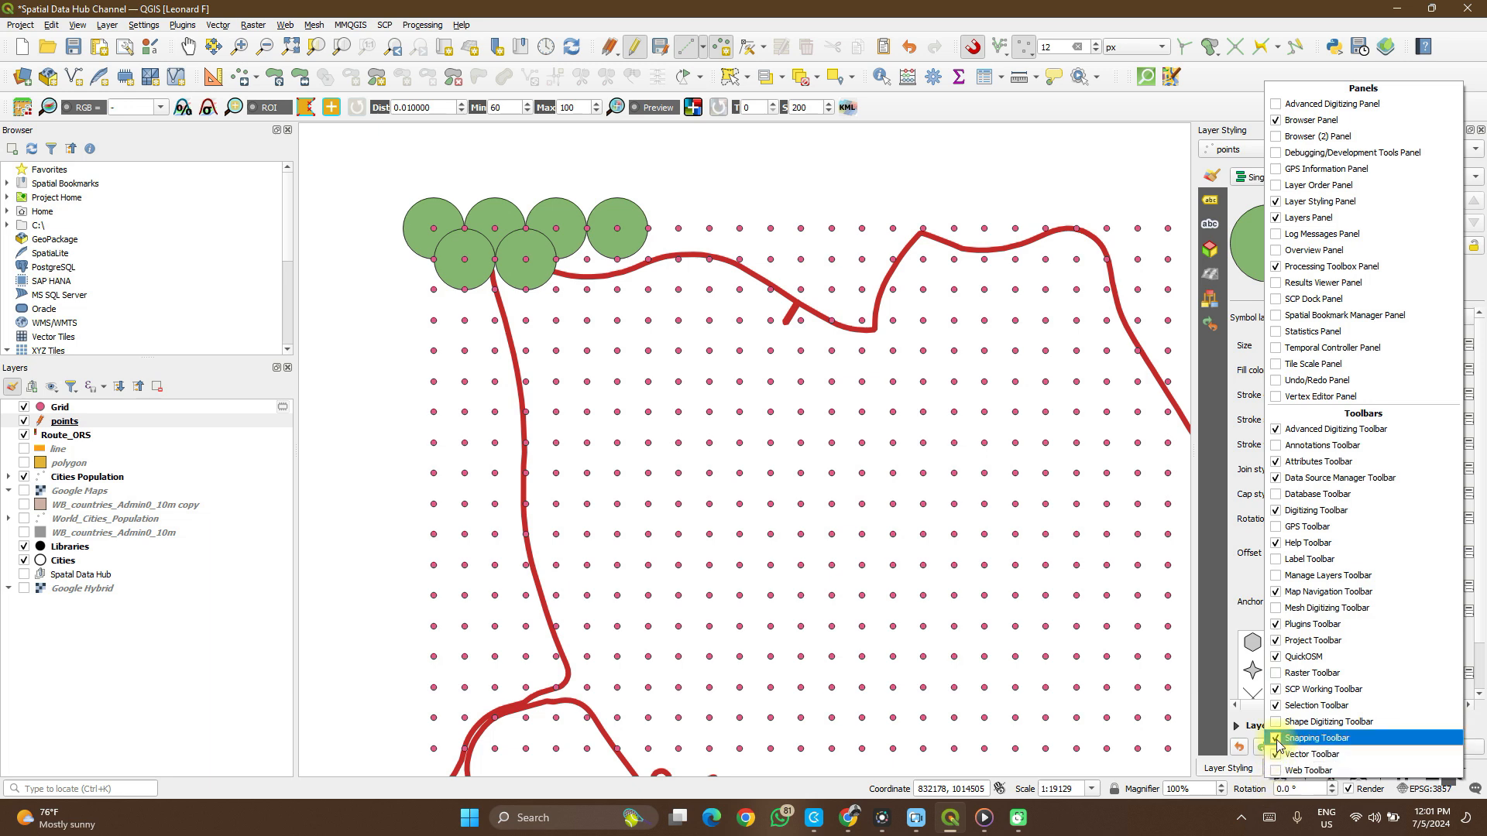
{"action": "left_click", "coordinate": [1190, 80]}
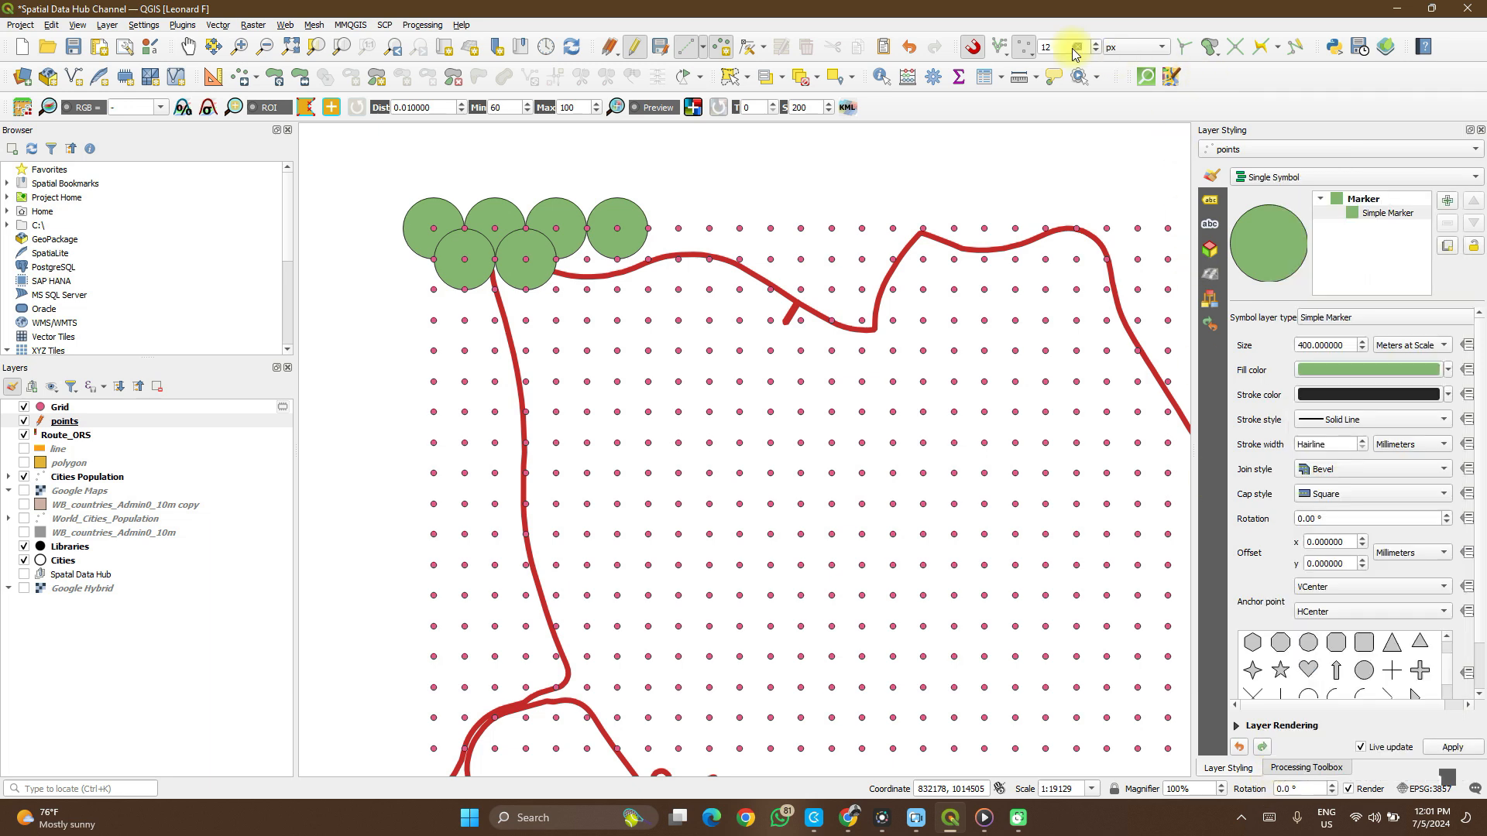
{"action": "left_click", "coordinate": [973, 51]}
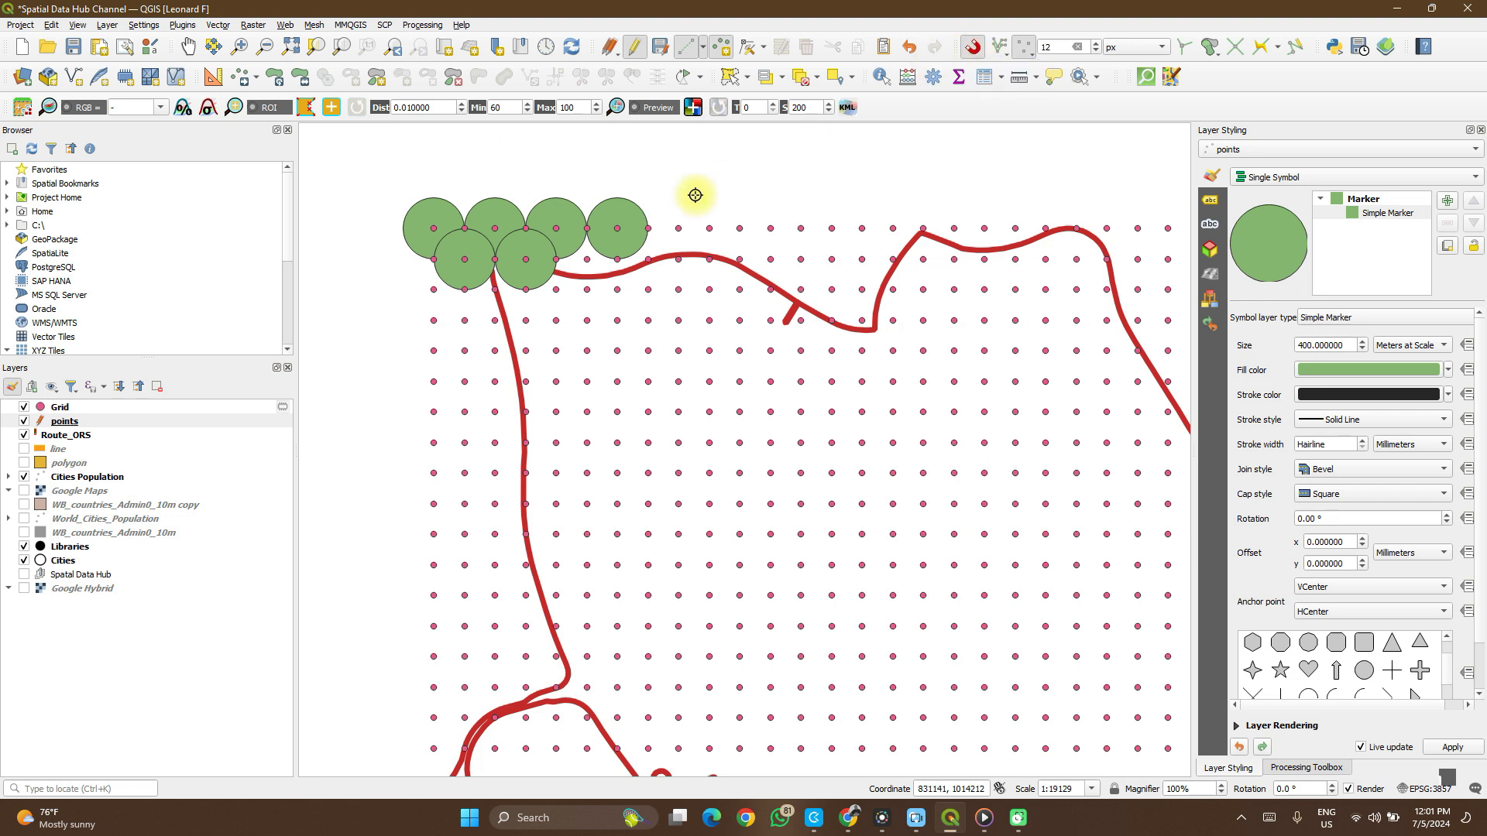
Add two points with default attributes on the sixth and eighth nodes of the grid's second row.
{"action": "left_click", "coordinate": [601, 273]}
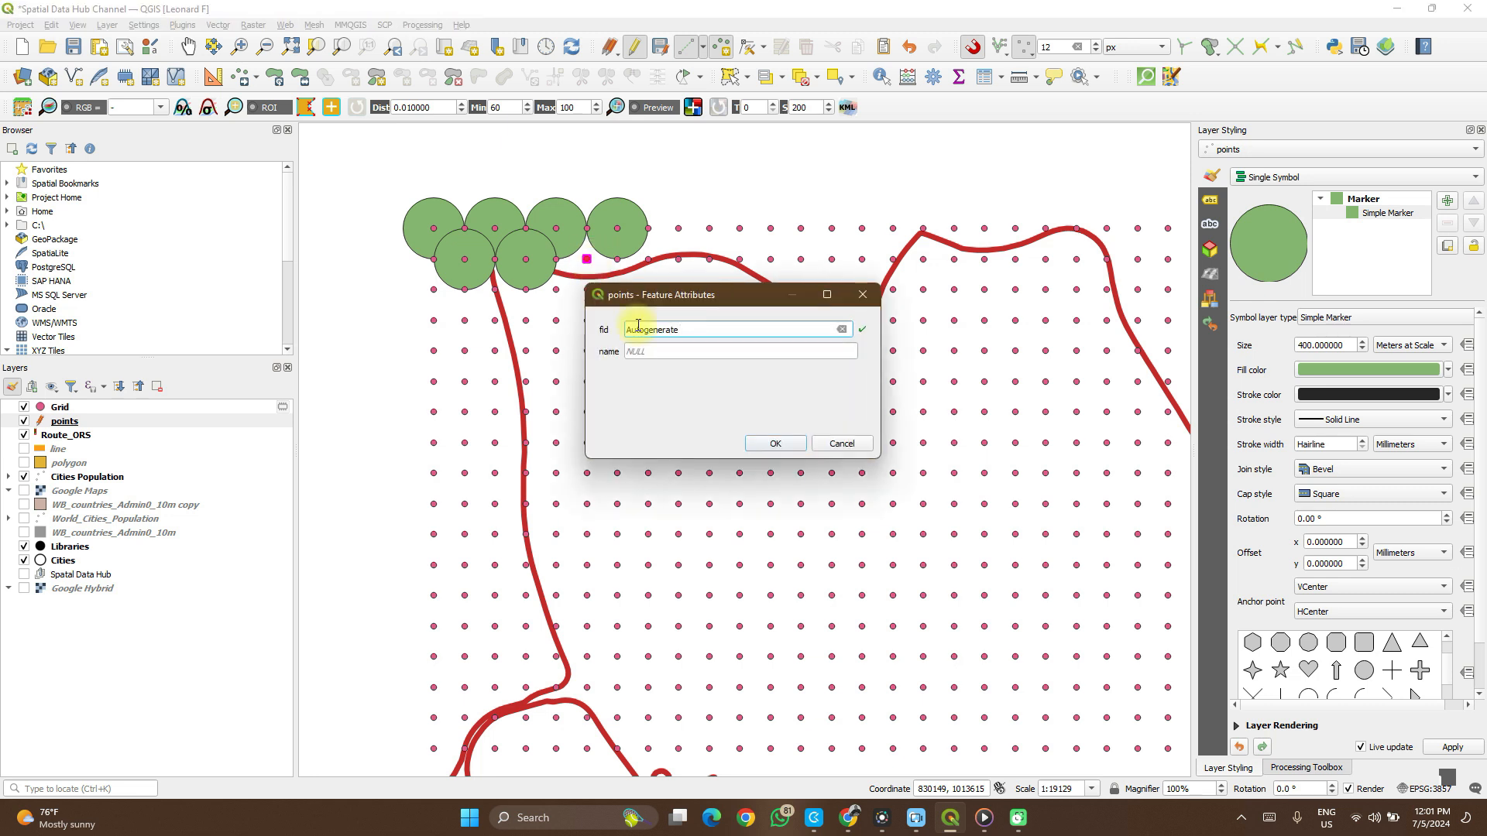
{"action": "left_click", "coordinate": [787, 451]}
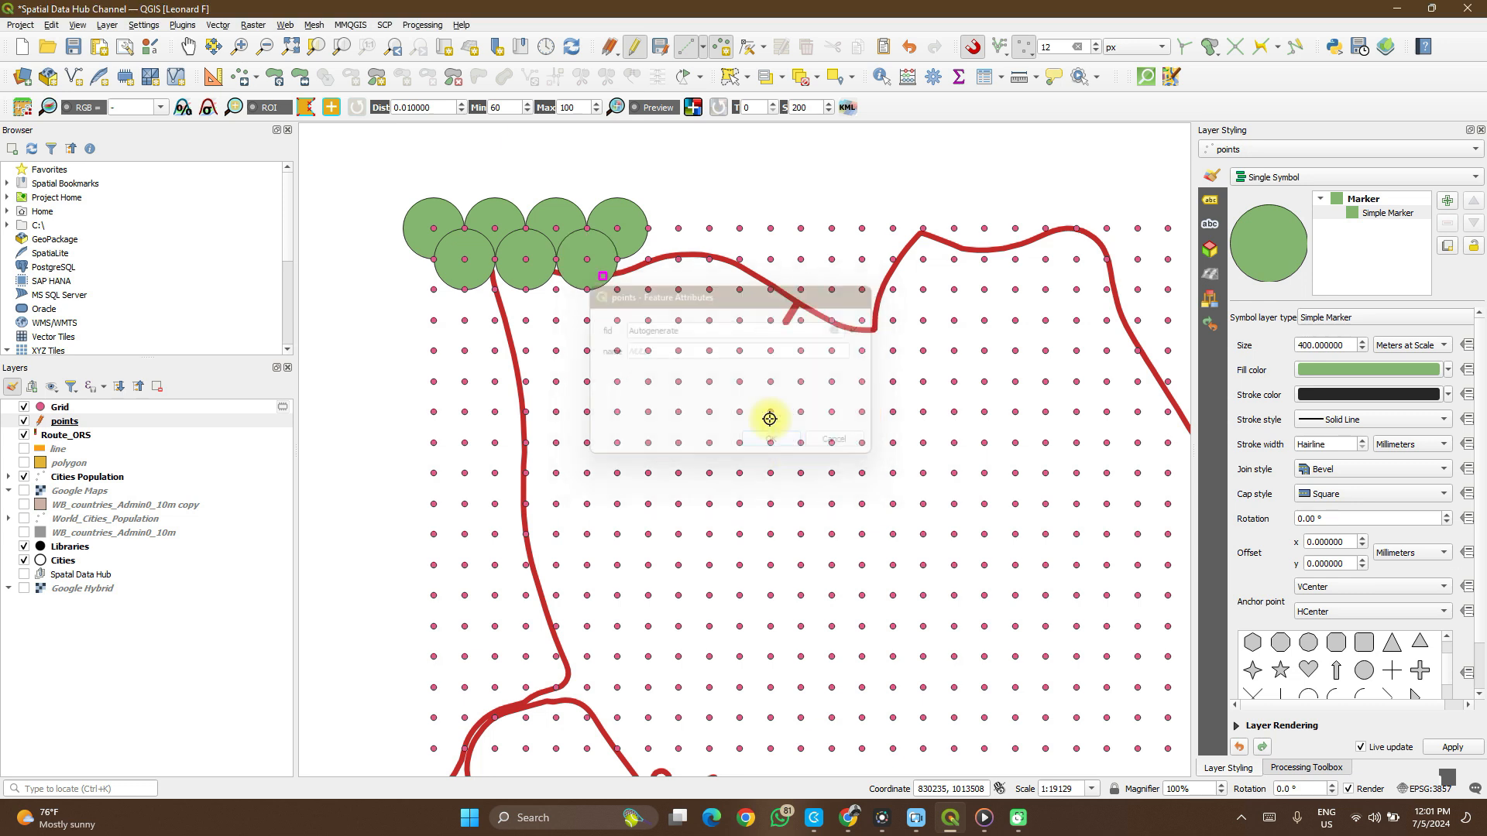
{"action": "left_click", "coordinate": [649, 258]}
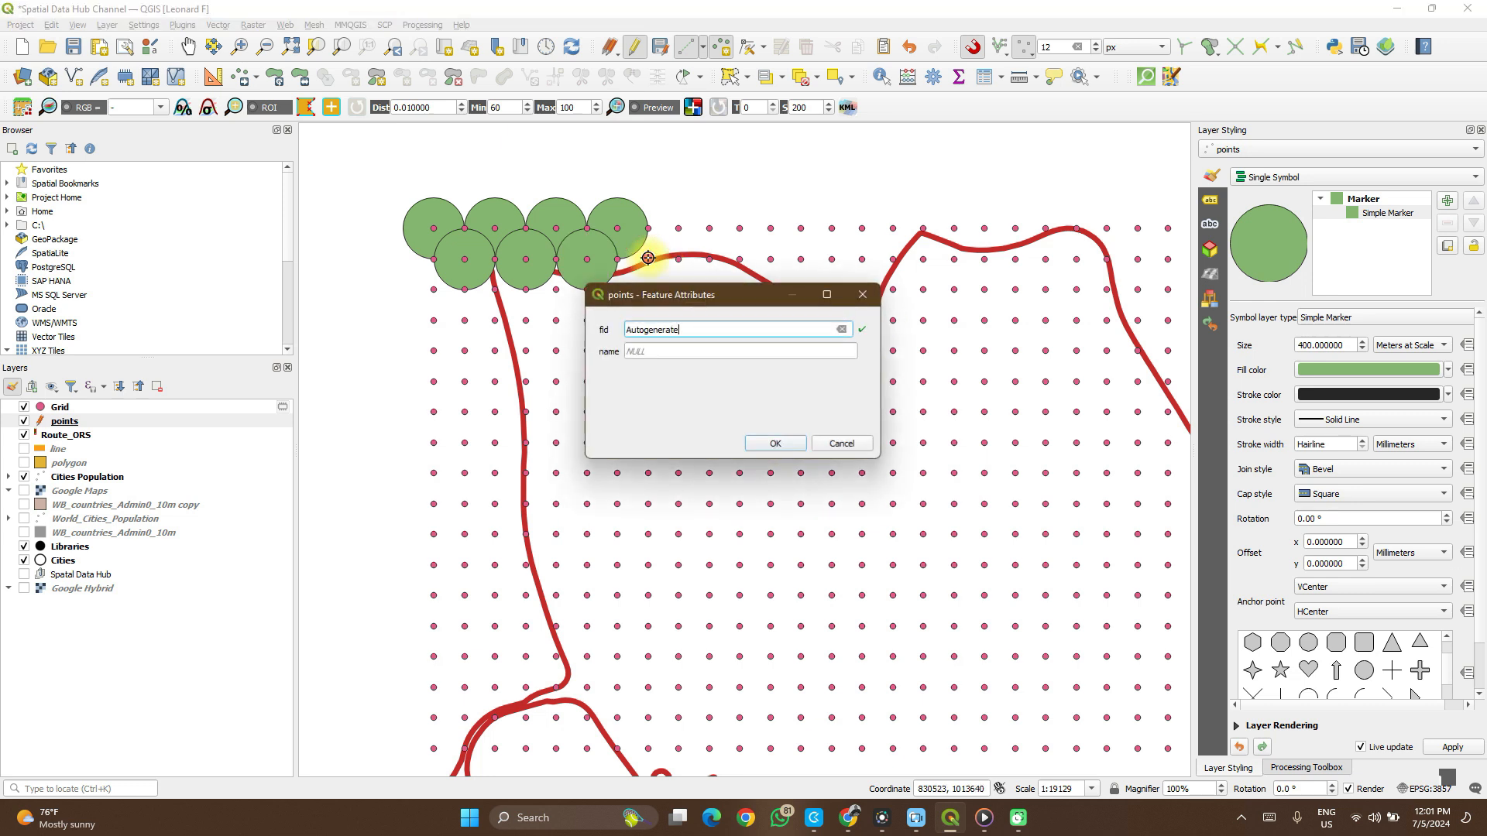
{"action": "left_click", "coordinate": [773, 443]}
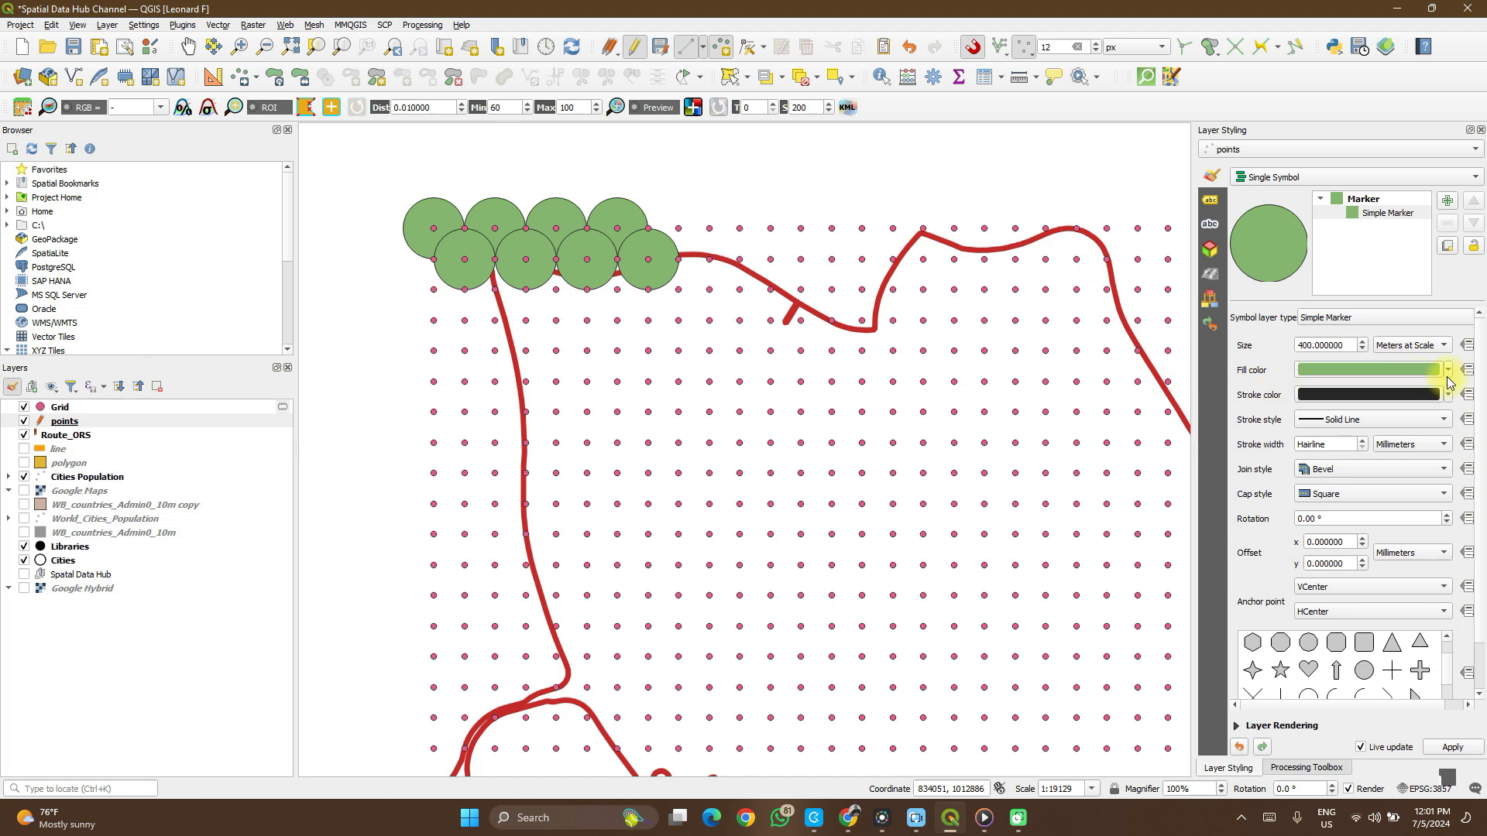
Make the fill color of the points layer's simple marker fully transparent by reducing its opacity to zero.
{"action": "left_click", "coordinate": [1448, 370]}
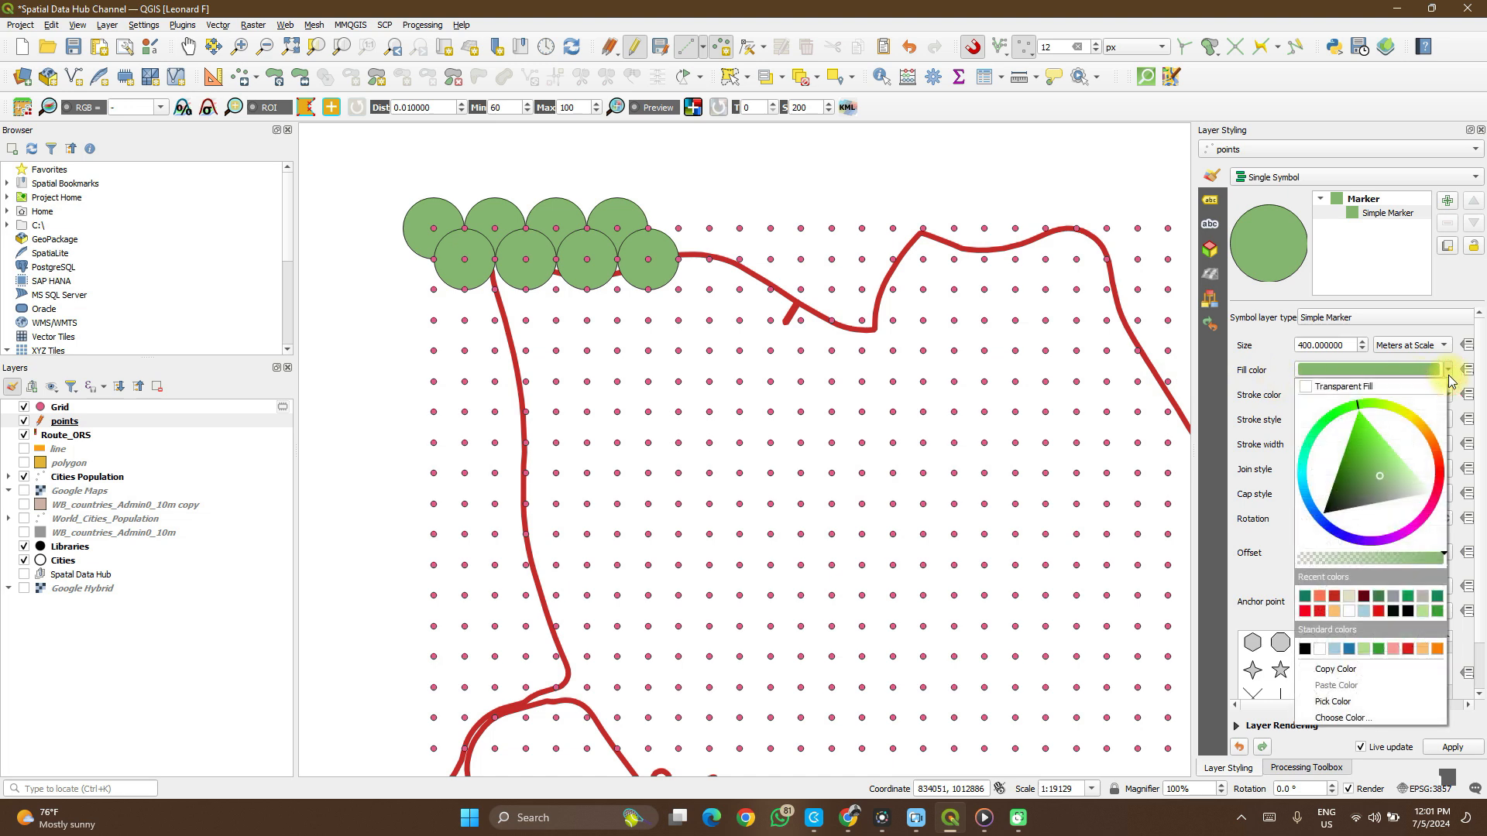
{"action": "left_click", "coordinate": [1307, 557]}
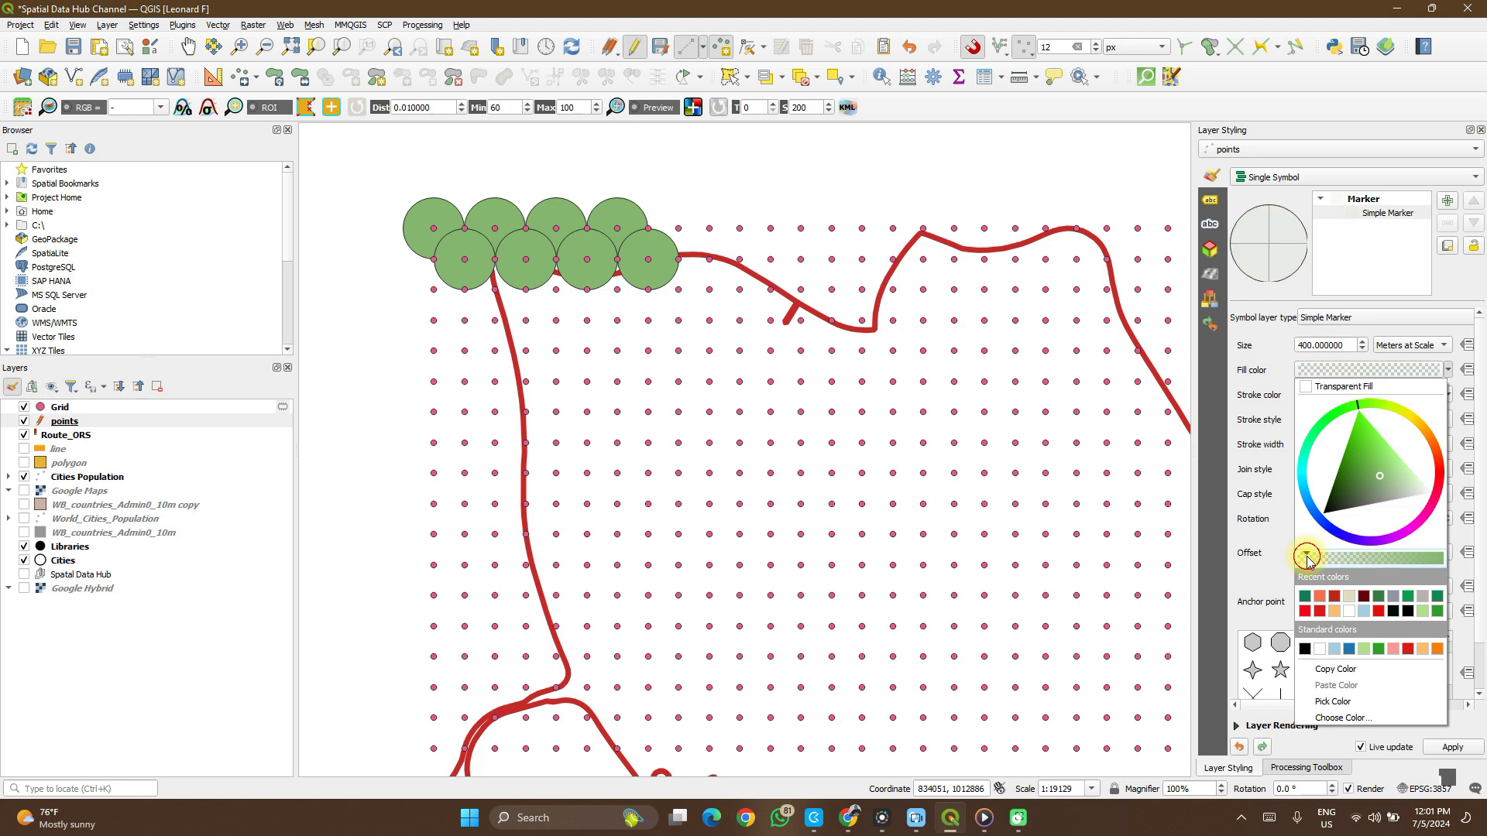
{"action": "left_click_drag", "start_coordinate": [1307, 556], "coordinate": [1294, 555]}
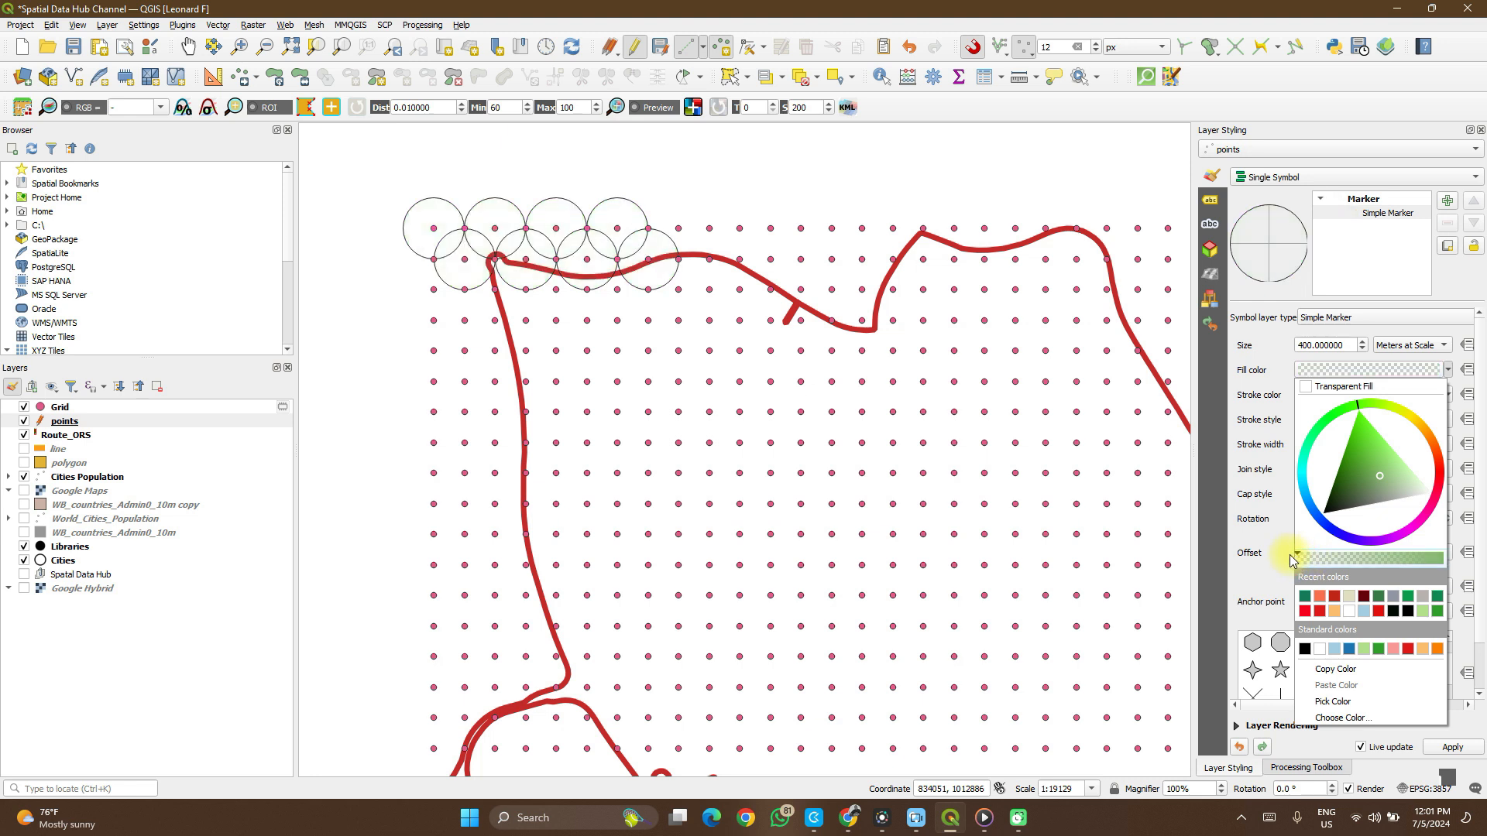
{"action": "left_click", "coordinate": [1214, 533]}
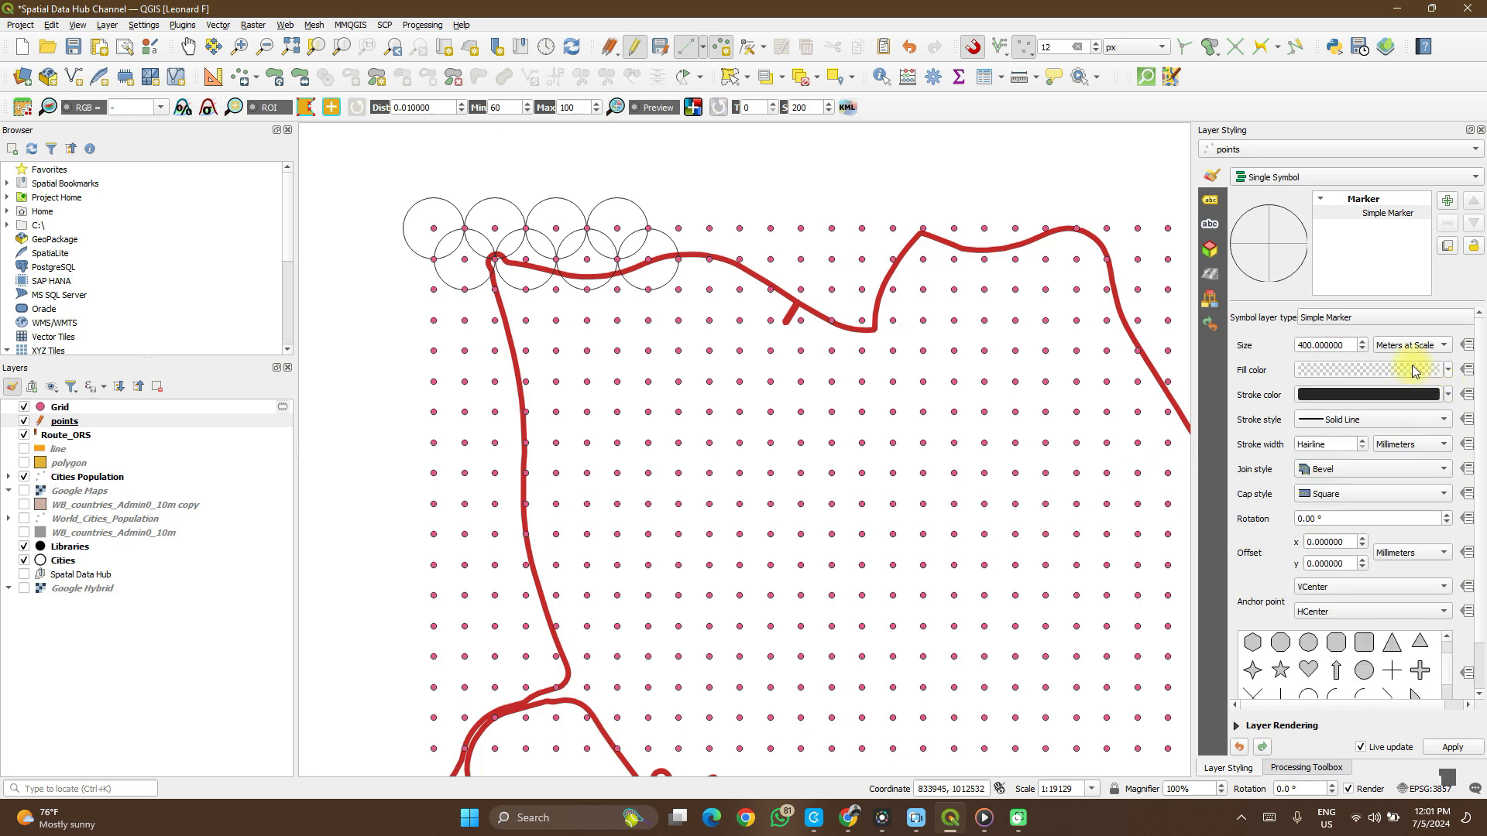
Set the stroke width of the points layer's simple marker to 1 millimeter.
{"action": "left_click", "coordinate": [1363, 441]}
{"action": "left_click", "coordinate": [1362, 441]}
{"action": "left_click", "coordinate": [1363, 441]}
{"action": "left_click", "coordinate": [1363, 441]}
{"action": "left_click", "coordinate": [1362, 441]}
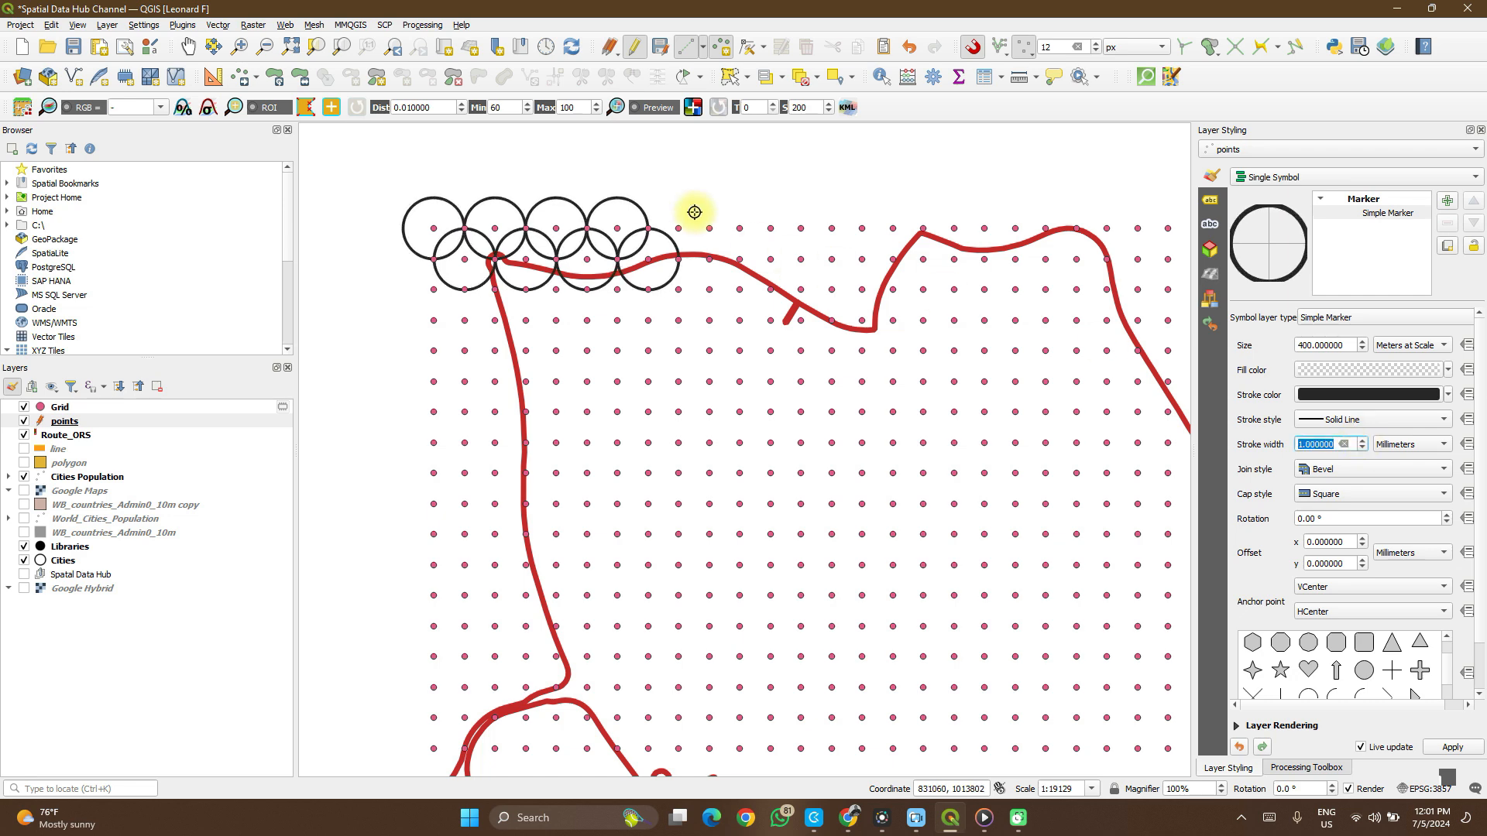
Add four points with default attributes on every second node of the grid's third row, starting at its third node.
{"action": "scroll", "coordinate": [390, 217], "scroll_direction": "up", "scroll_amount": 1}
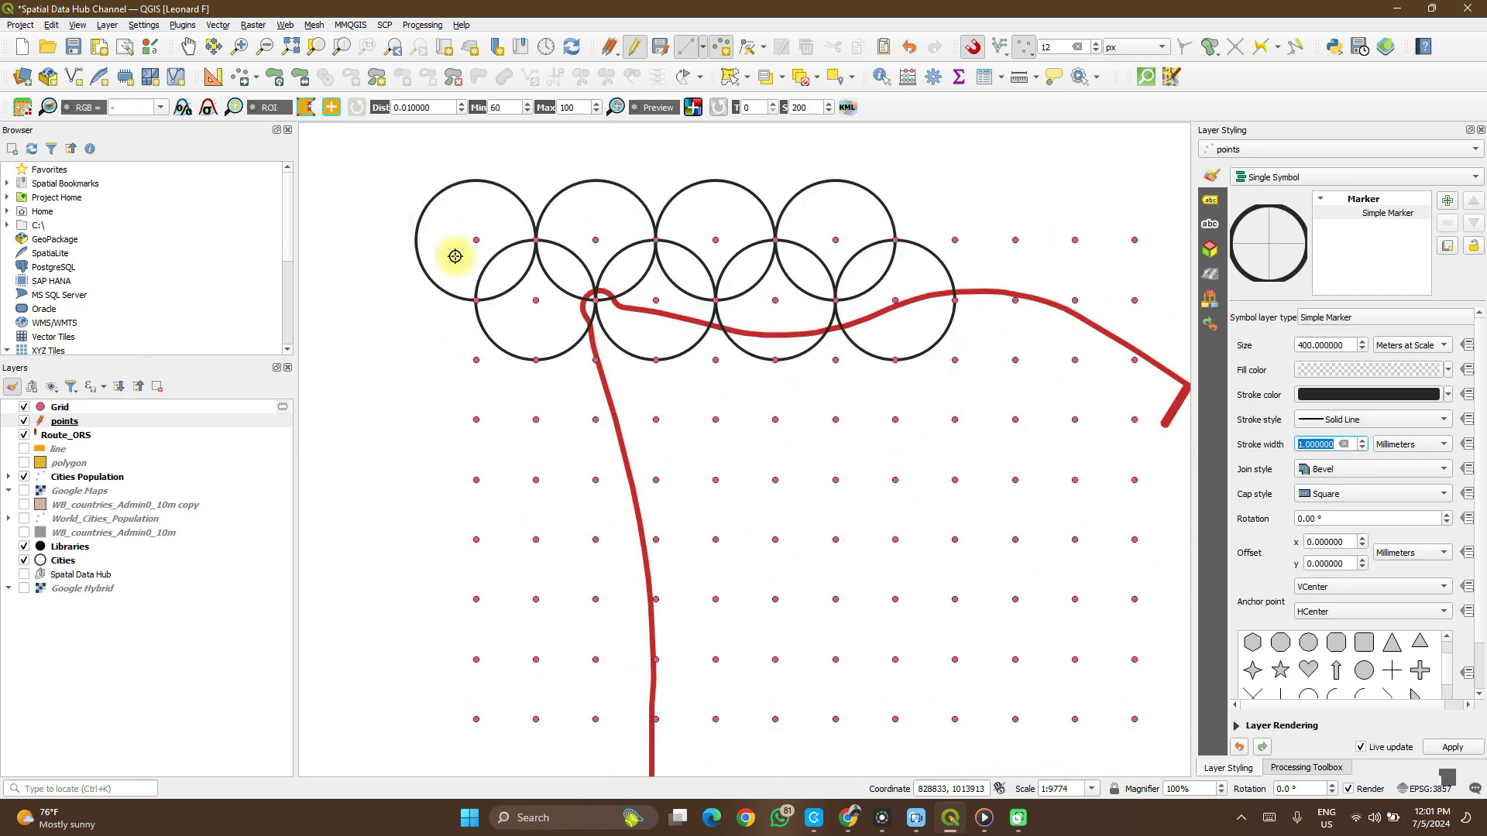
{"action": "left_click", "coordinate": [594, 361]}
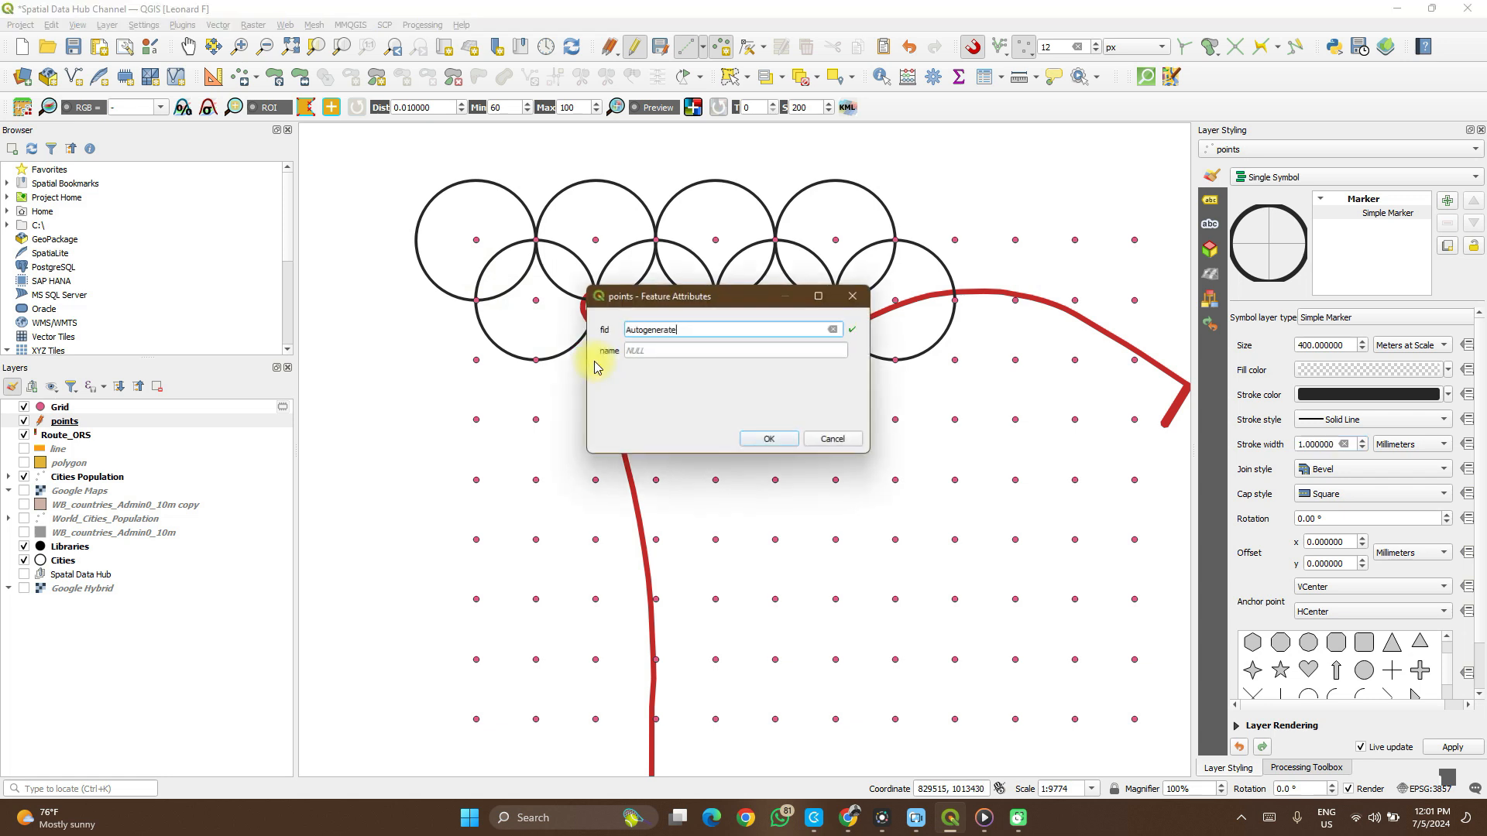
{"action": "left_click", "coordinate": [755, 443]}
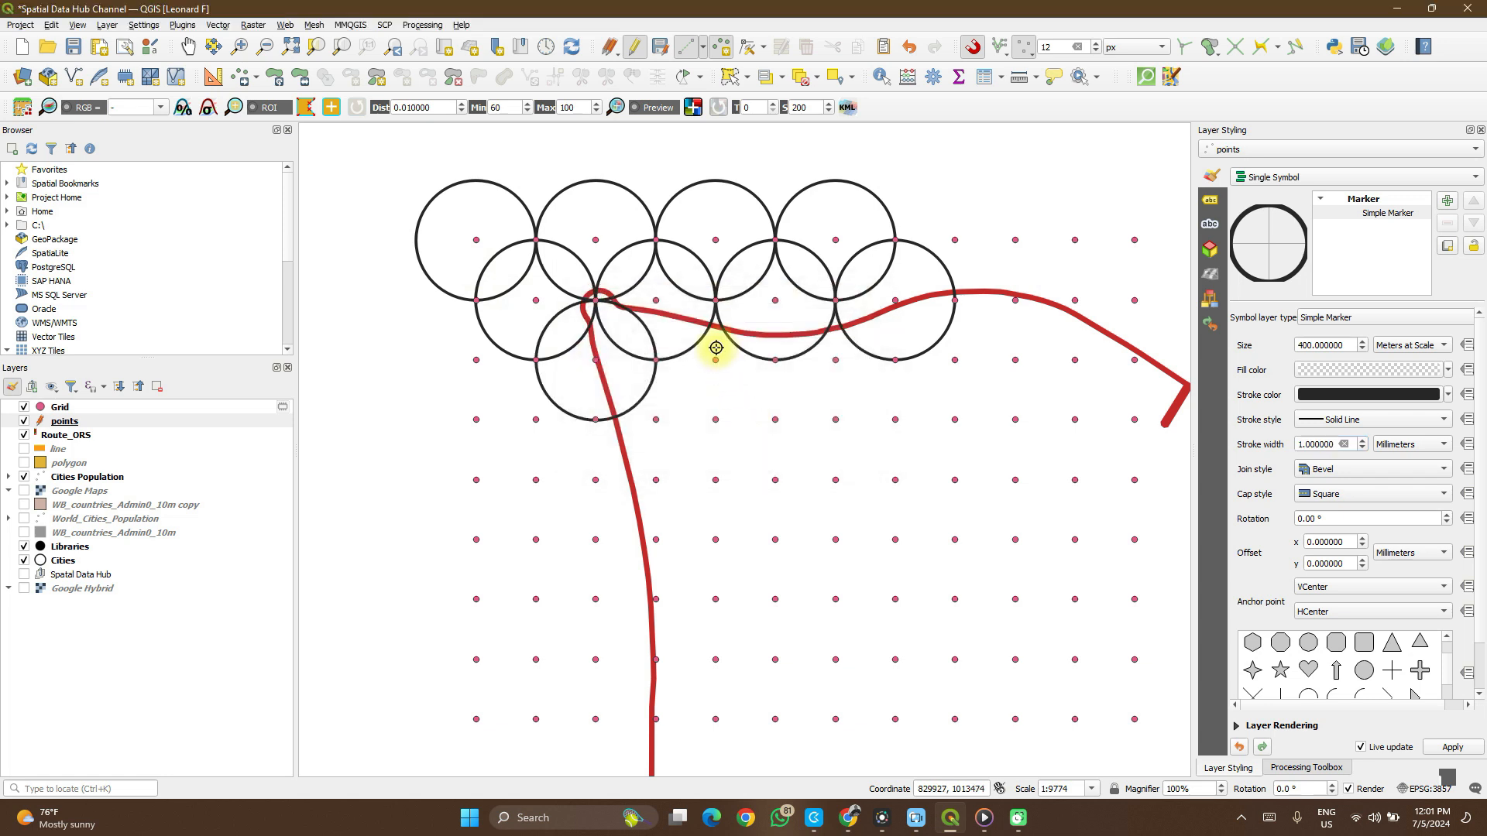
{"action": "left_click", "coordinate": [713, 360]}
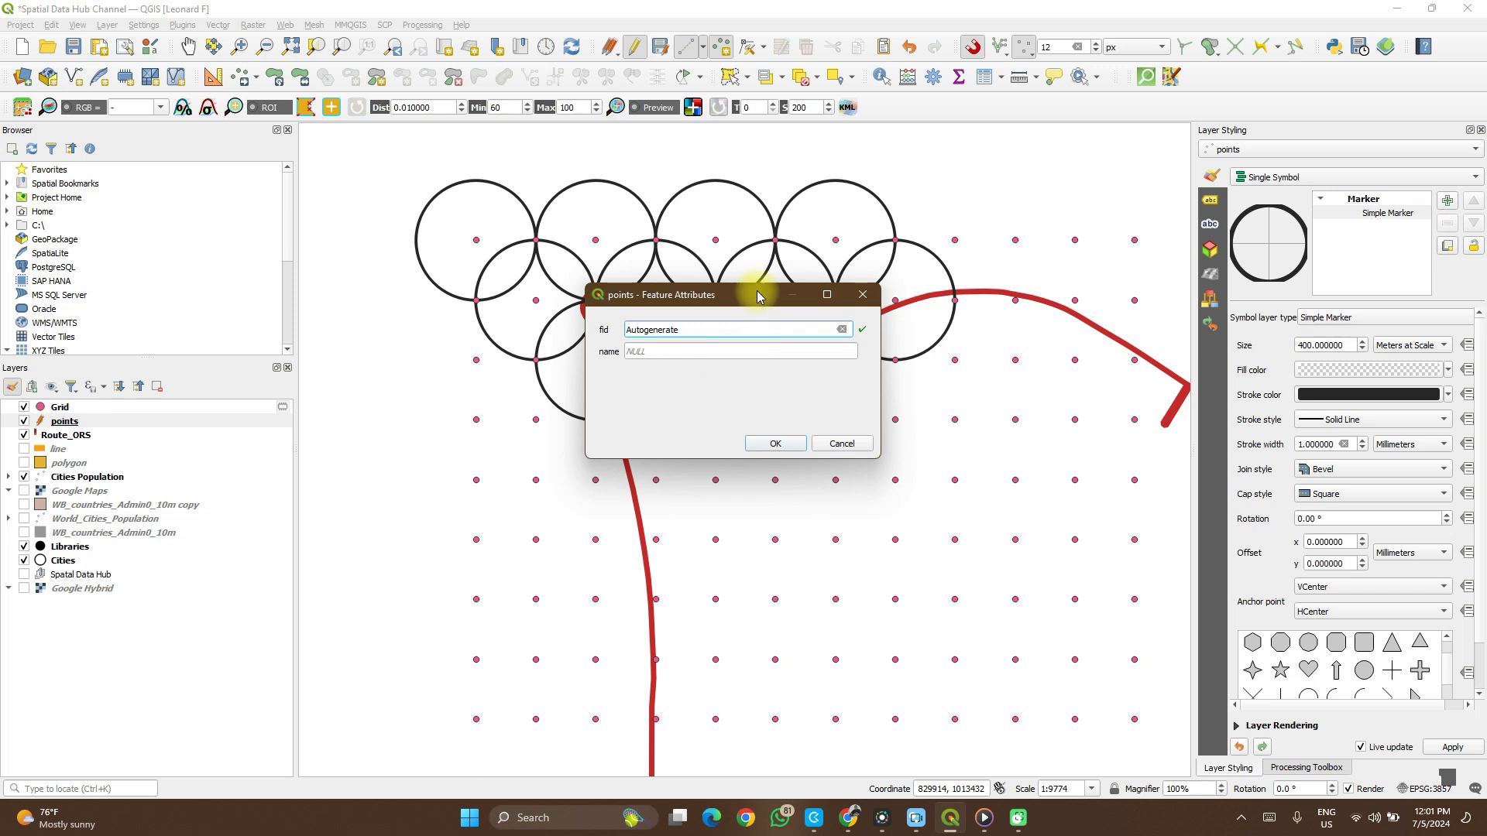
{"action": "left_click_drag", "start_coordinate": [750, 277], "coordinate": [412, 185]}
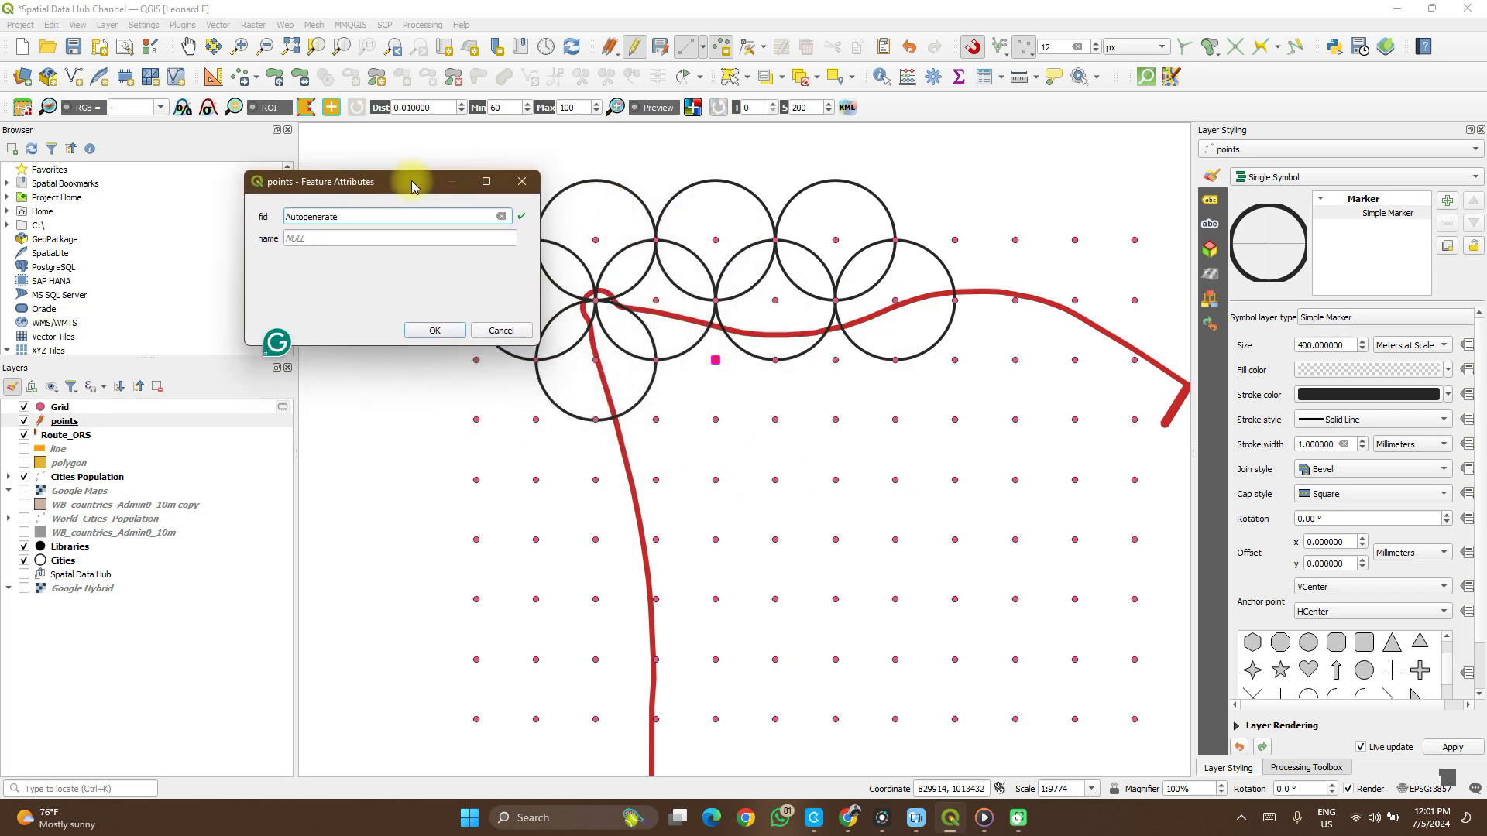
{"action": "left_click", "coordinate": [839, 362]}
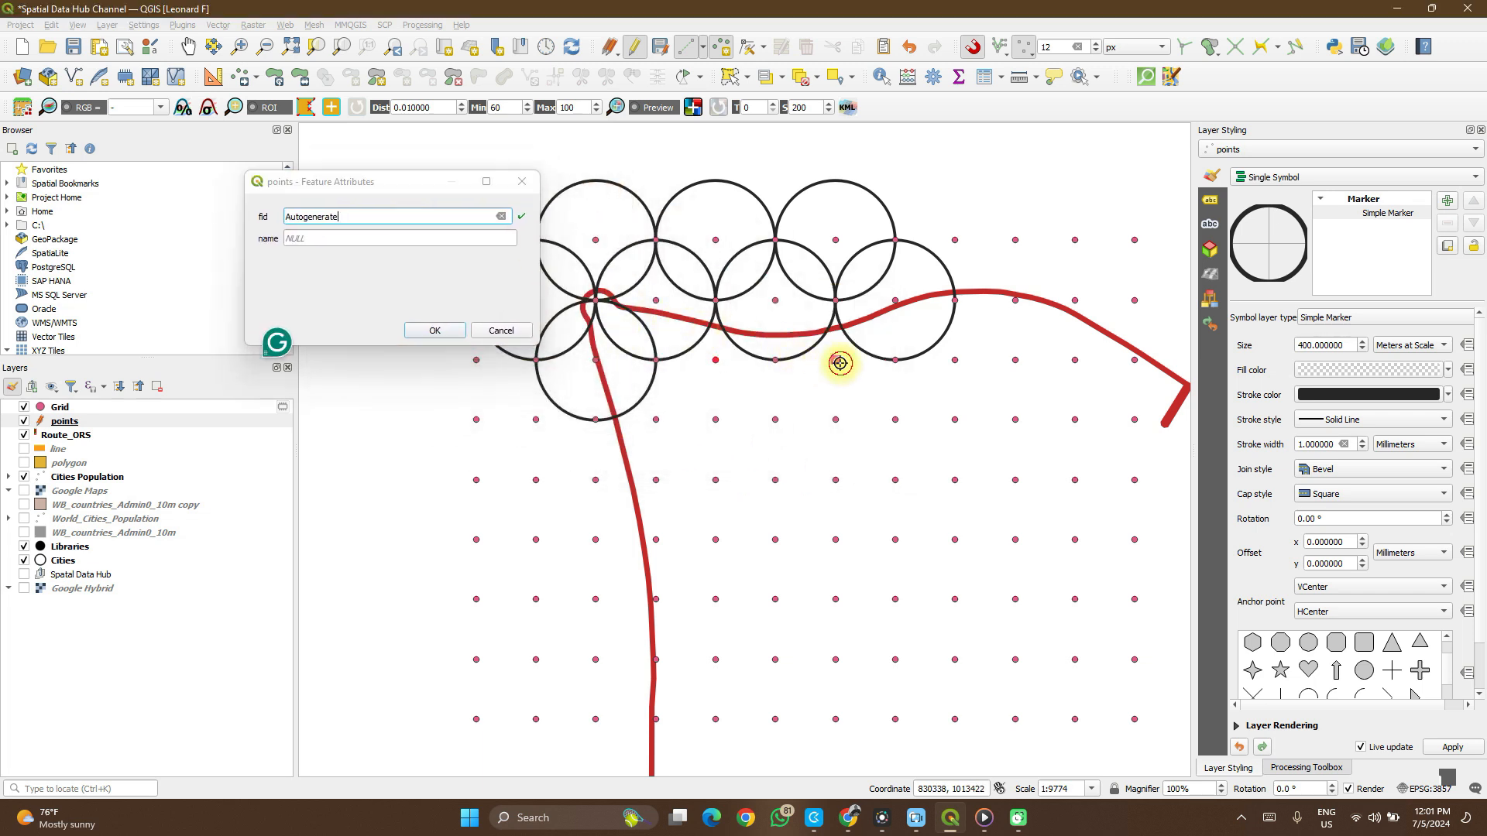
{"action": "left_click", "coordinate": [957, 364]}
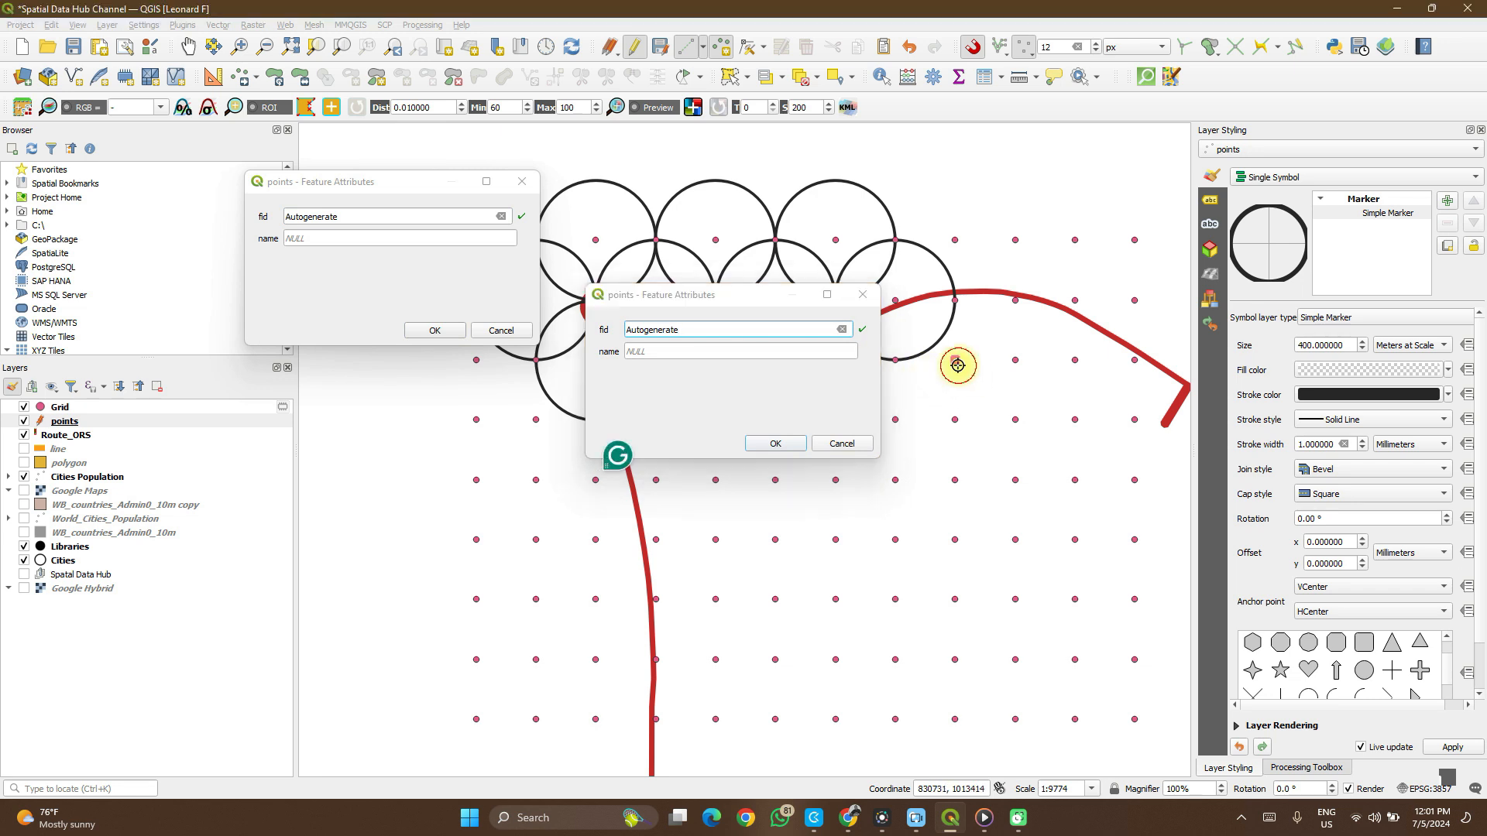
{"action": "left_click", "coordinate": [788, 443]}
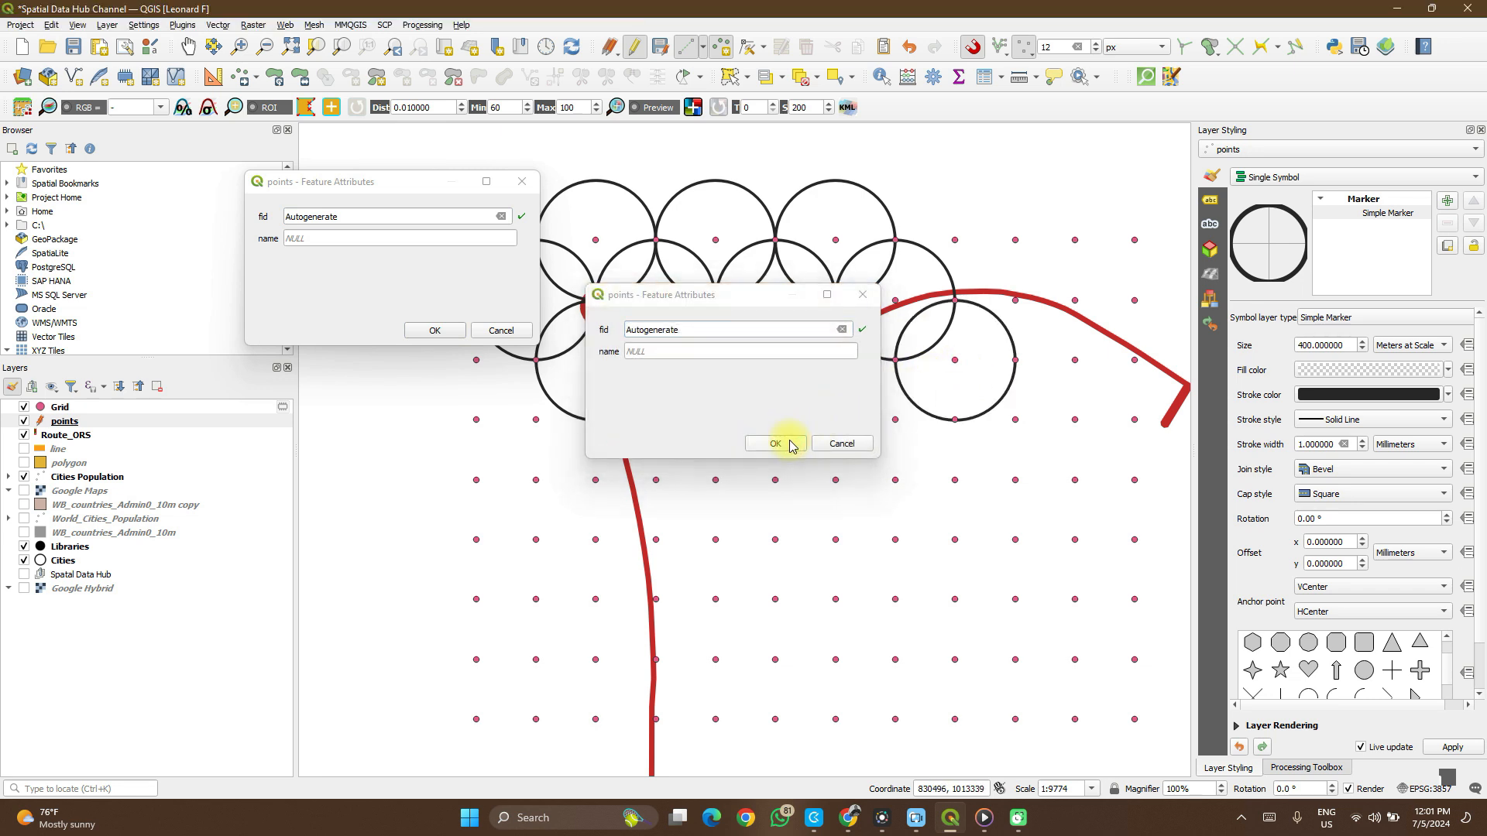
{"action": "left_click", "coordinate": [458, 329]}
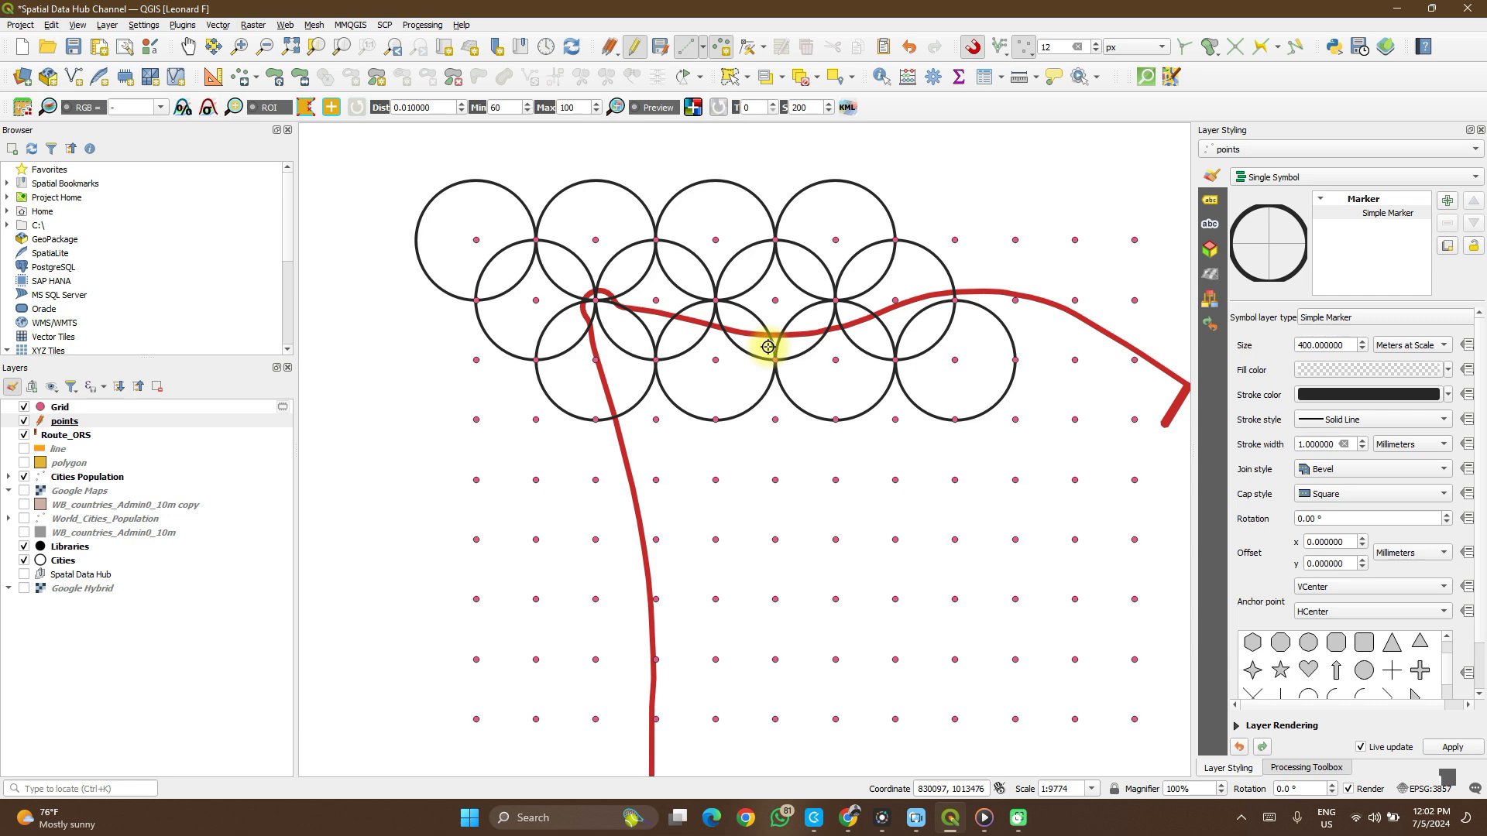
{"action": "scroll", "coordinate": [694, 521], "scroll_direction": "down", "scroll_amount": 2}
{"action": "scroll", "coordinate": [693, 526], "scroll_direction": "up", "scroll_amount": 1}
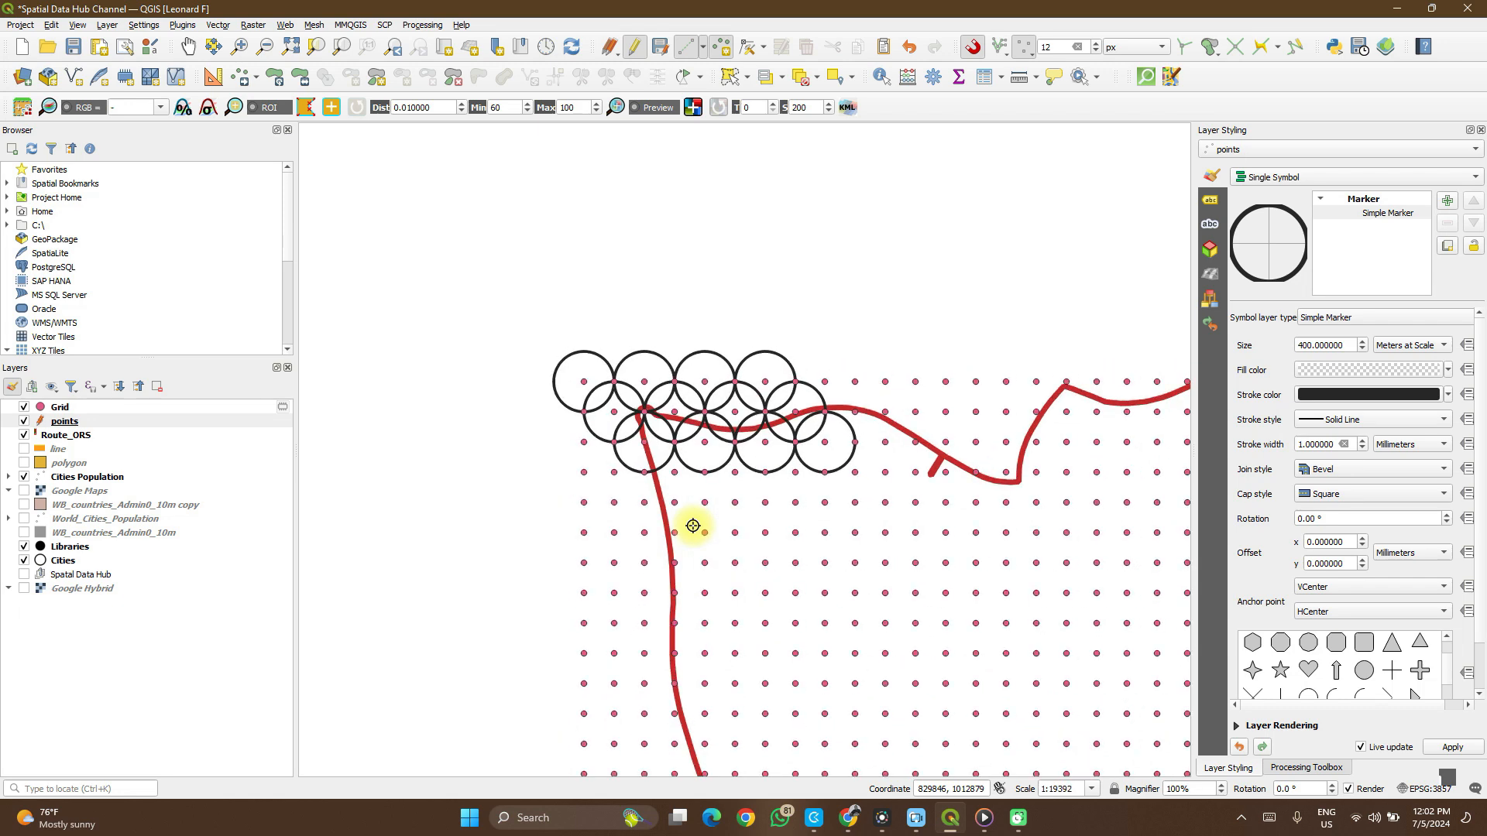